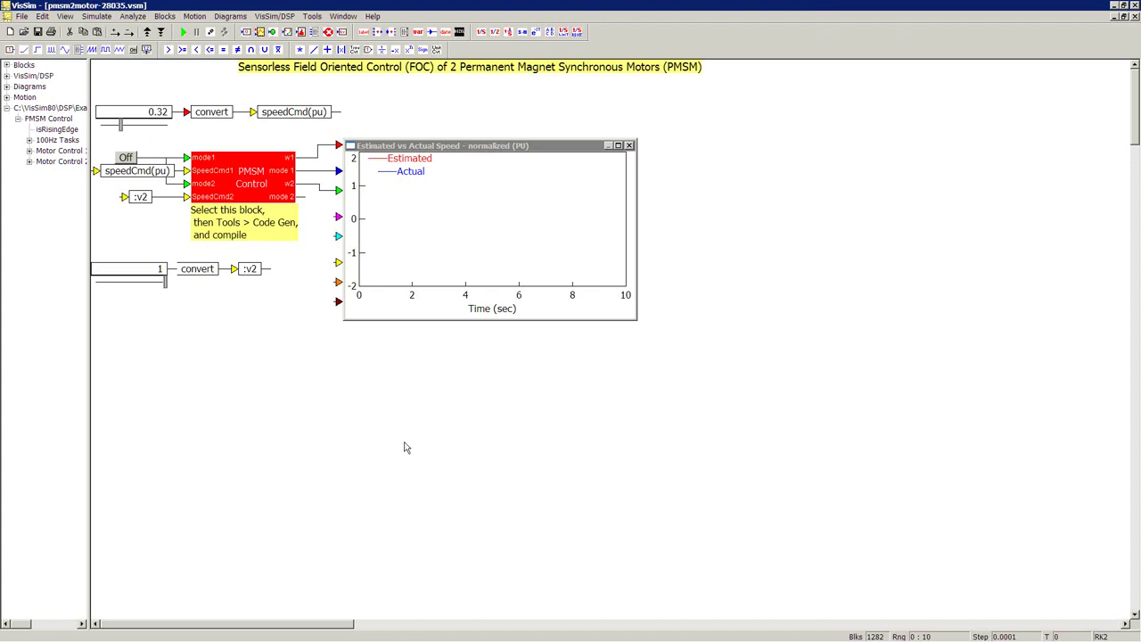
- Enter PMSM Control and highlight the Motor Control 1 and 2 blocks and the Debug Section
click(342, 416)
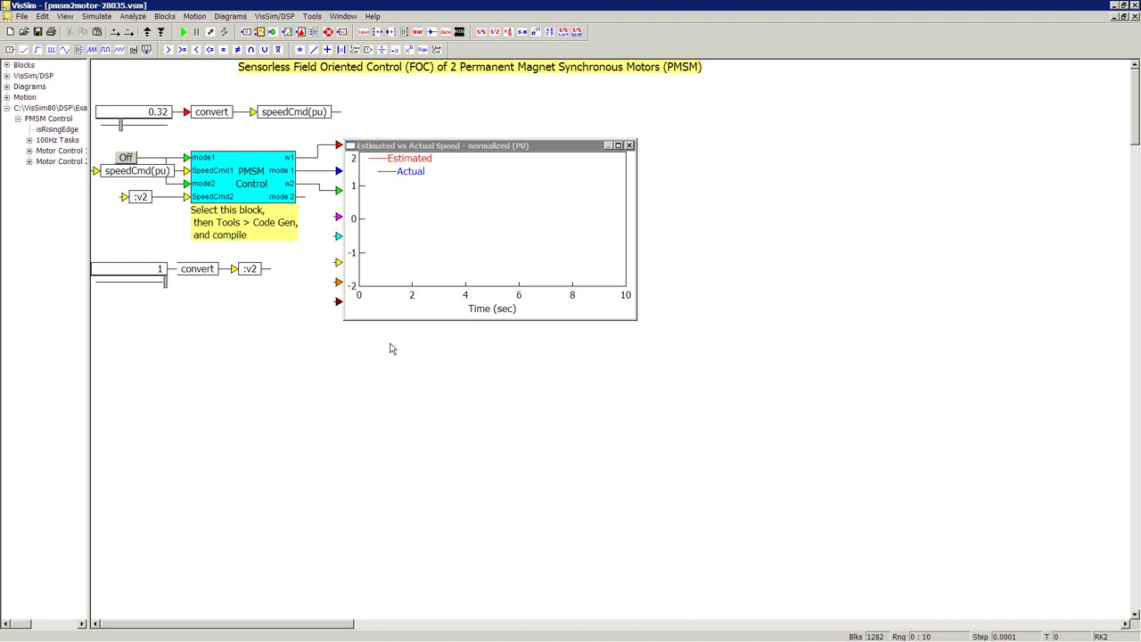
right_click(255, 170)
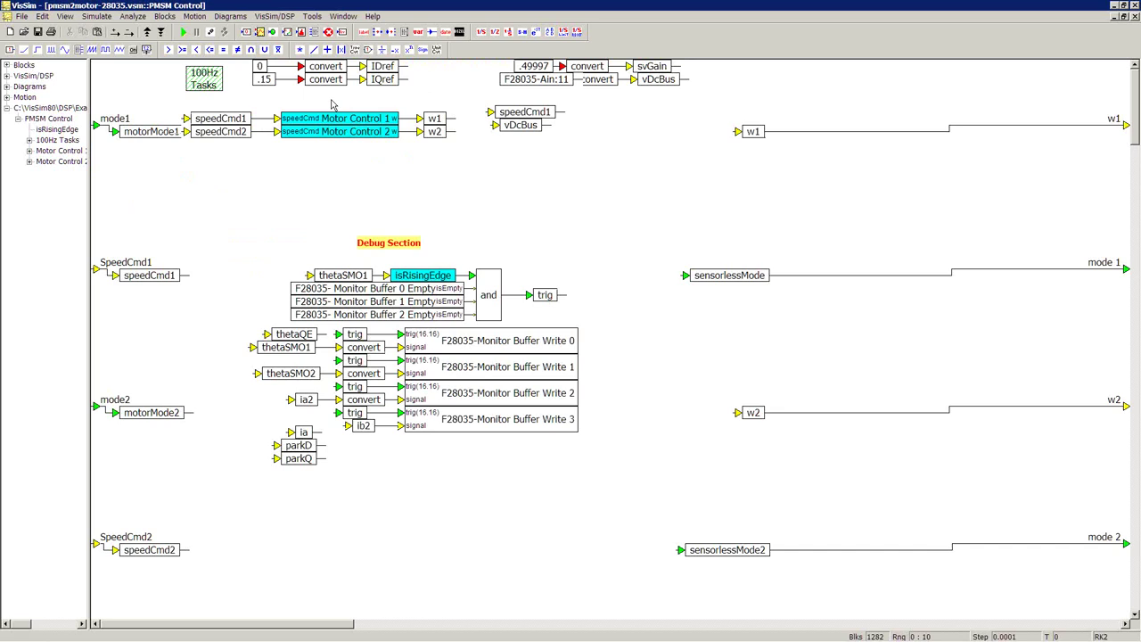
drag(334, 102, 337, 151)
click(336, 152)
drag(283, 239, 560, 499)
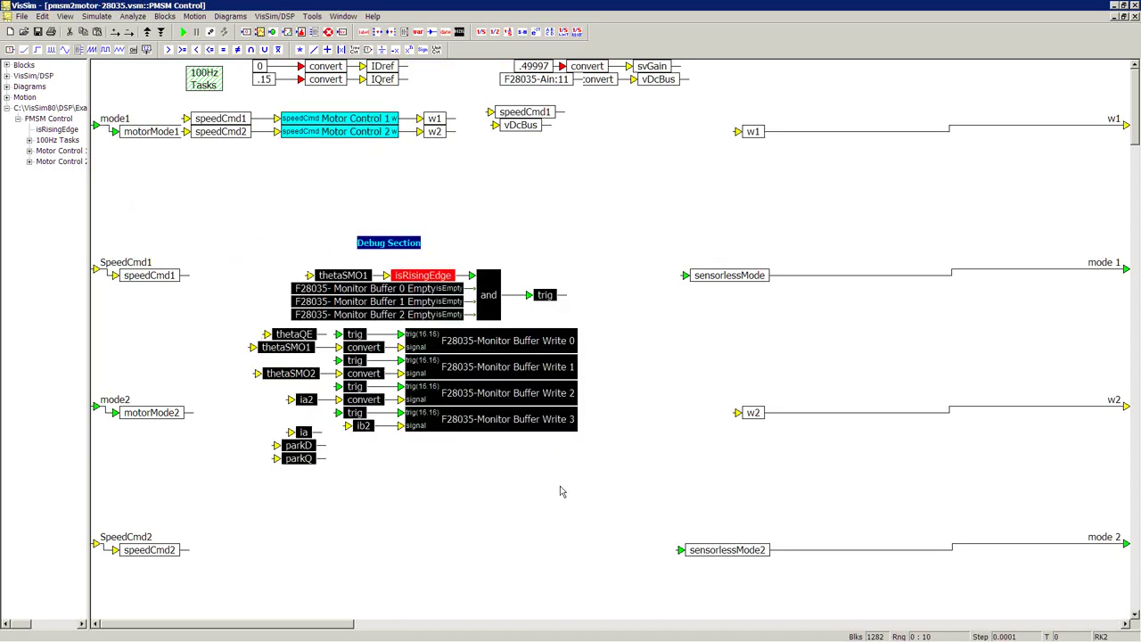
click(248, 153)
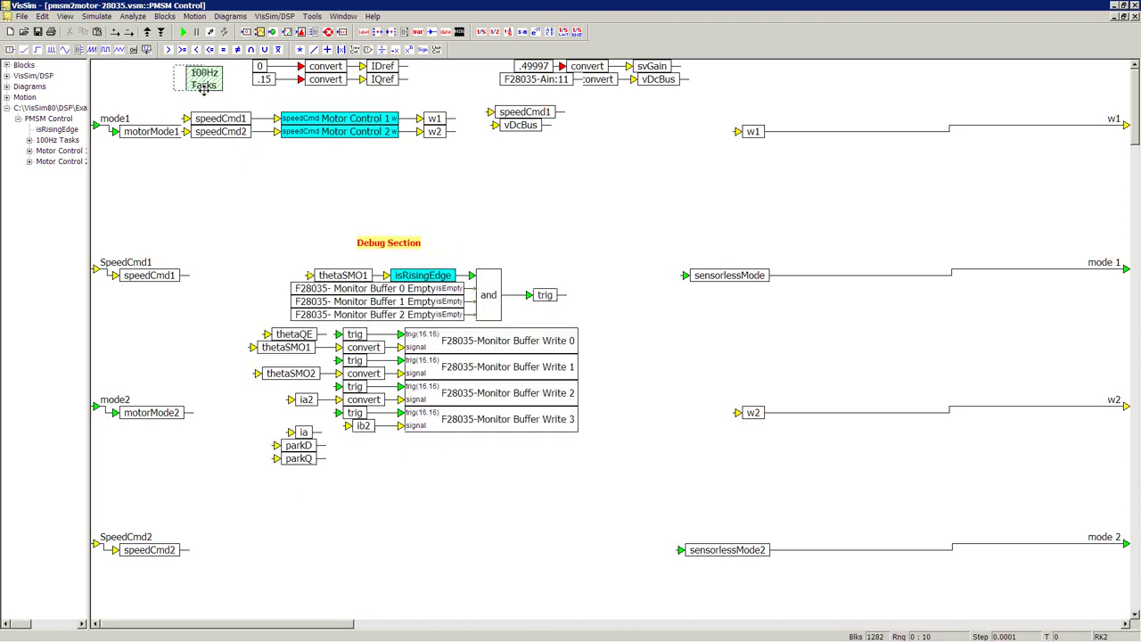
- Return to PMSM Control and bring up the 100Hz Tasks block's Compound Properties
click(202, 89)
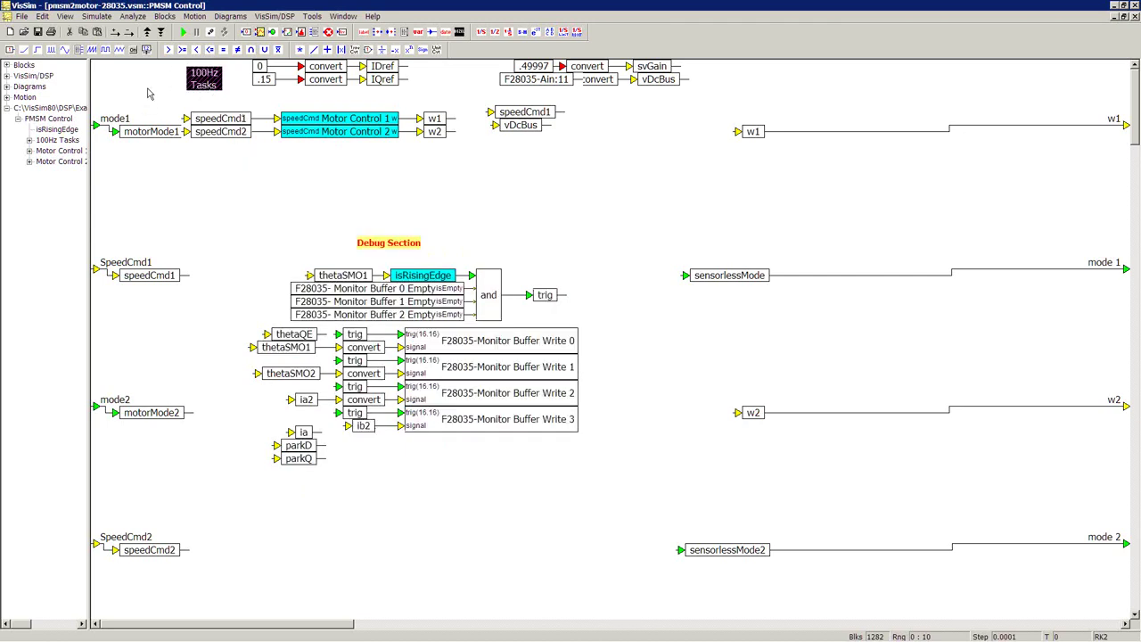
right_click(150, 93)
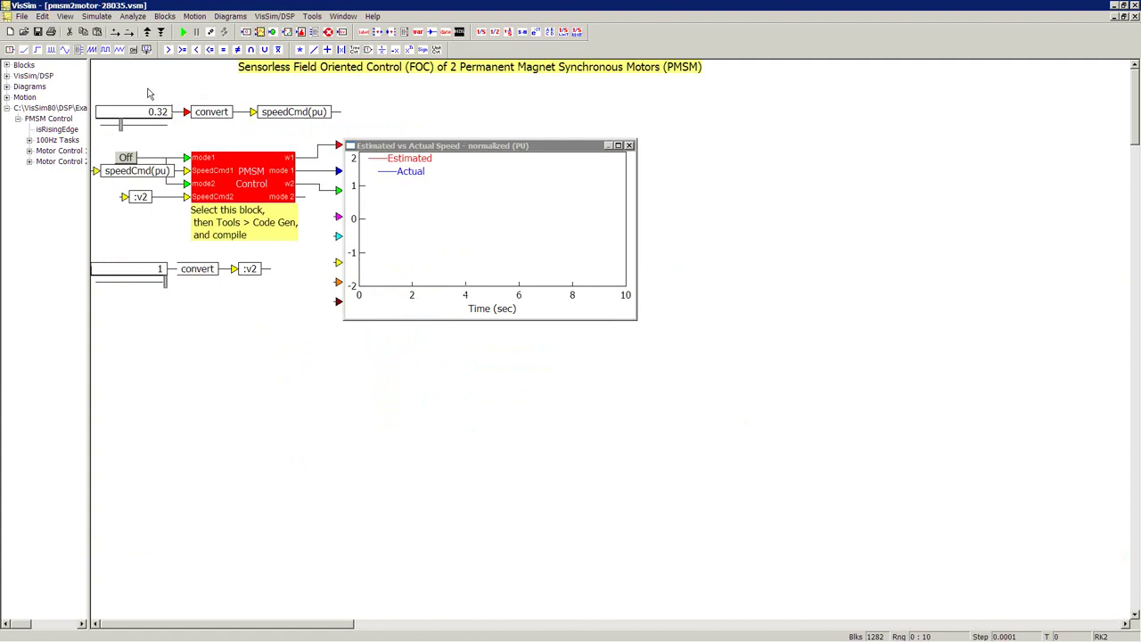
click(284, 140)
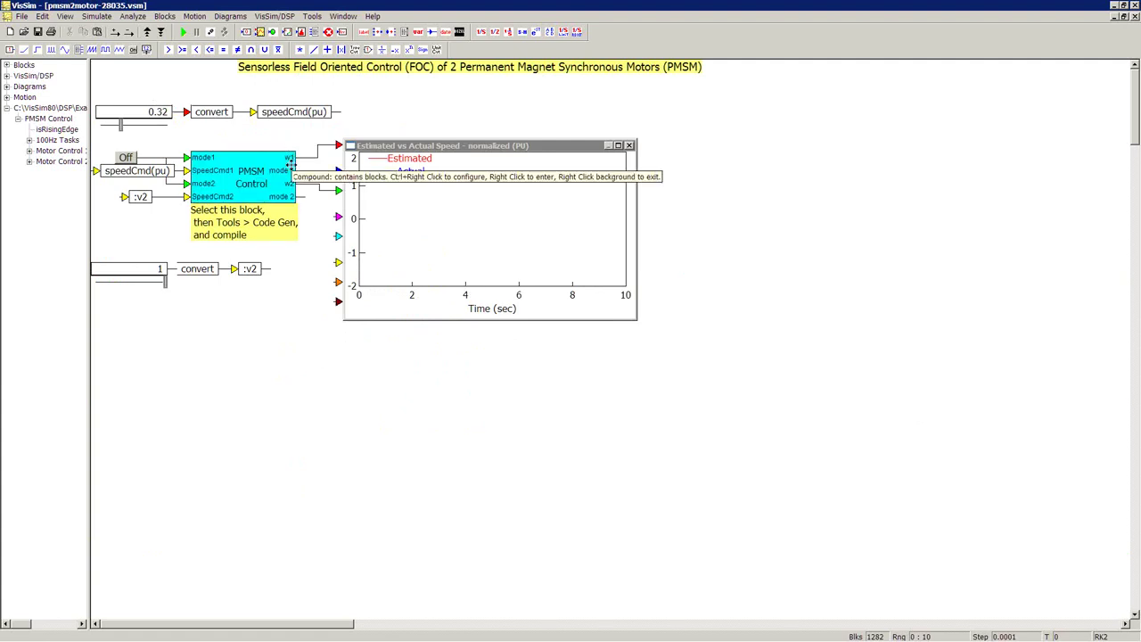
right_click(263, 167)
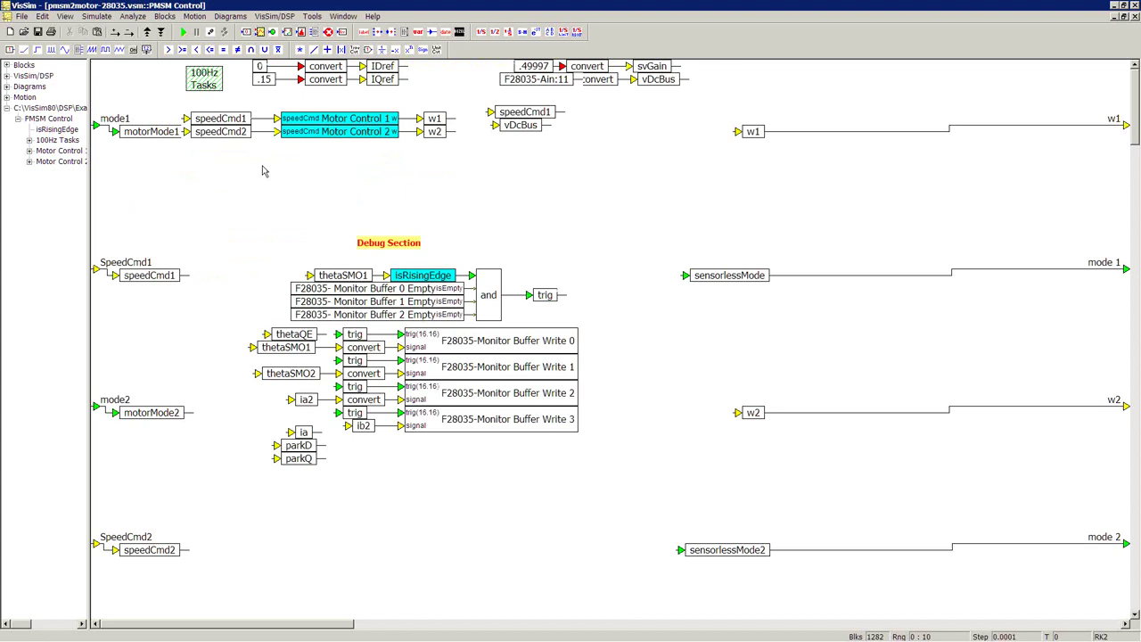
ctrl+right_click(205, 82)
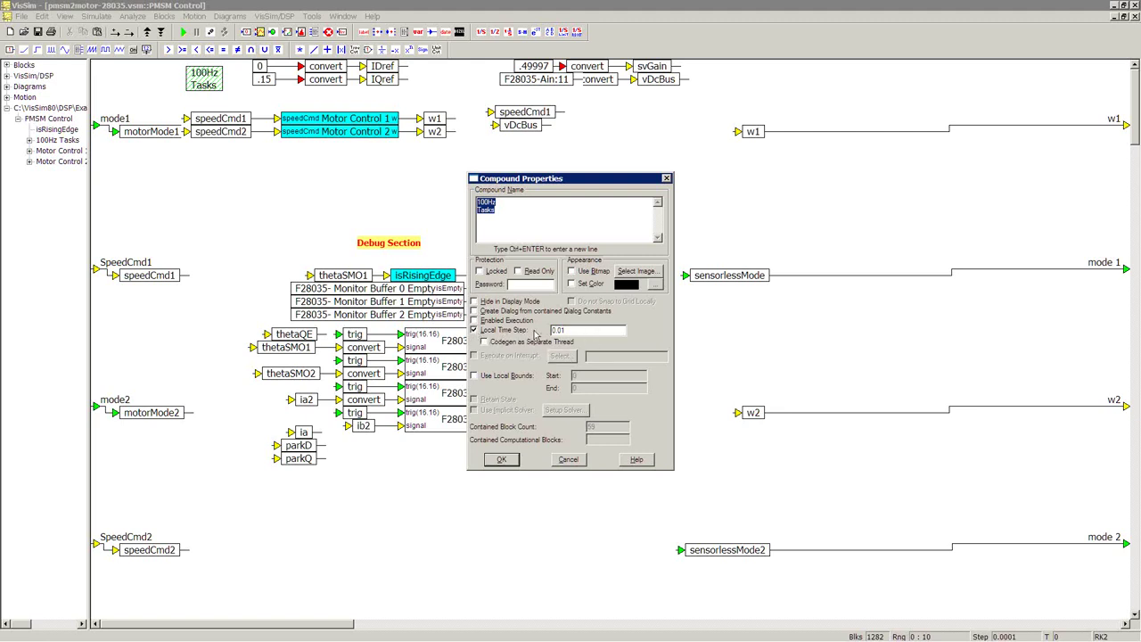
- Enable Codegen as Separate Thread for the 100Hz Tasks block and confirm with OK
click(490, 342)
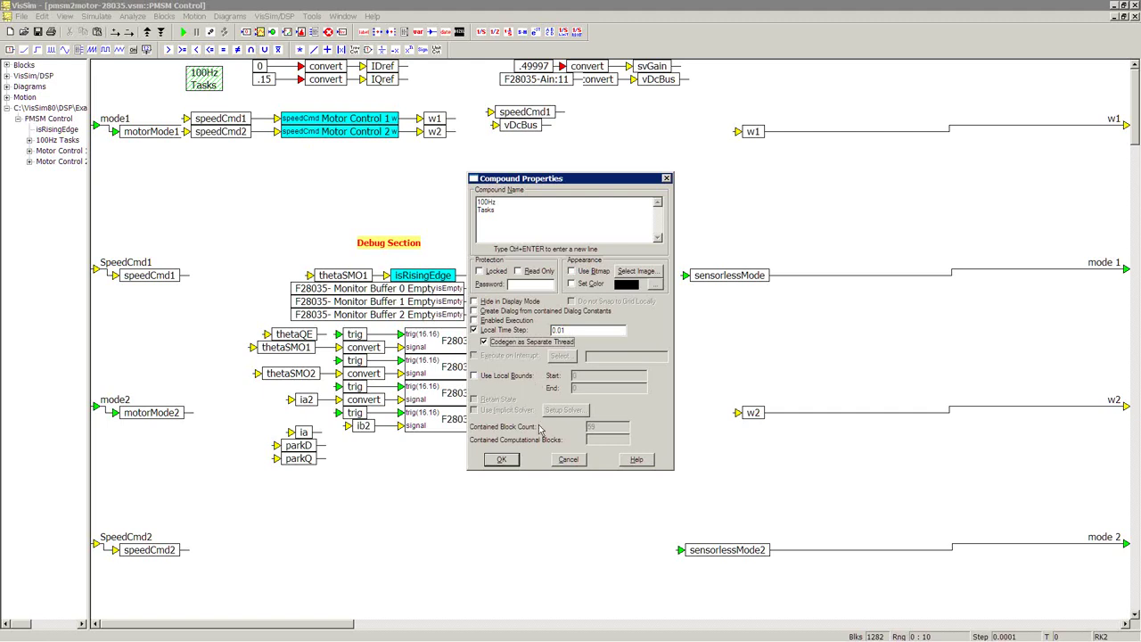
click(492, 461)
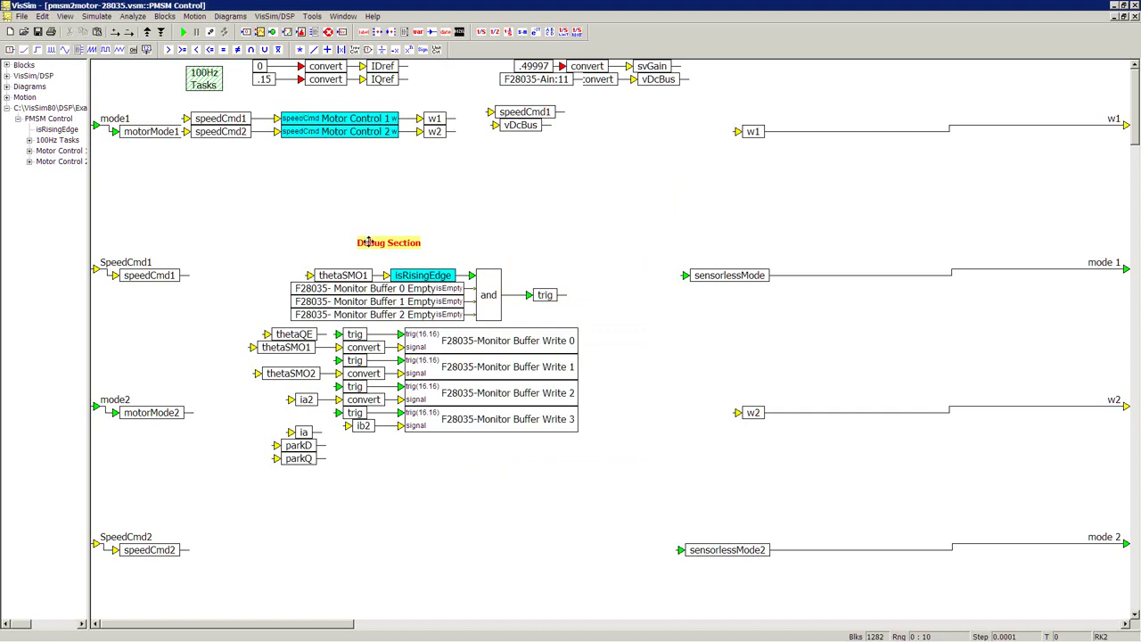
drag(294, 257, 580, 495)
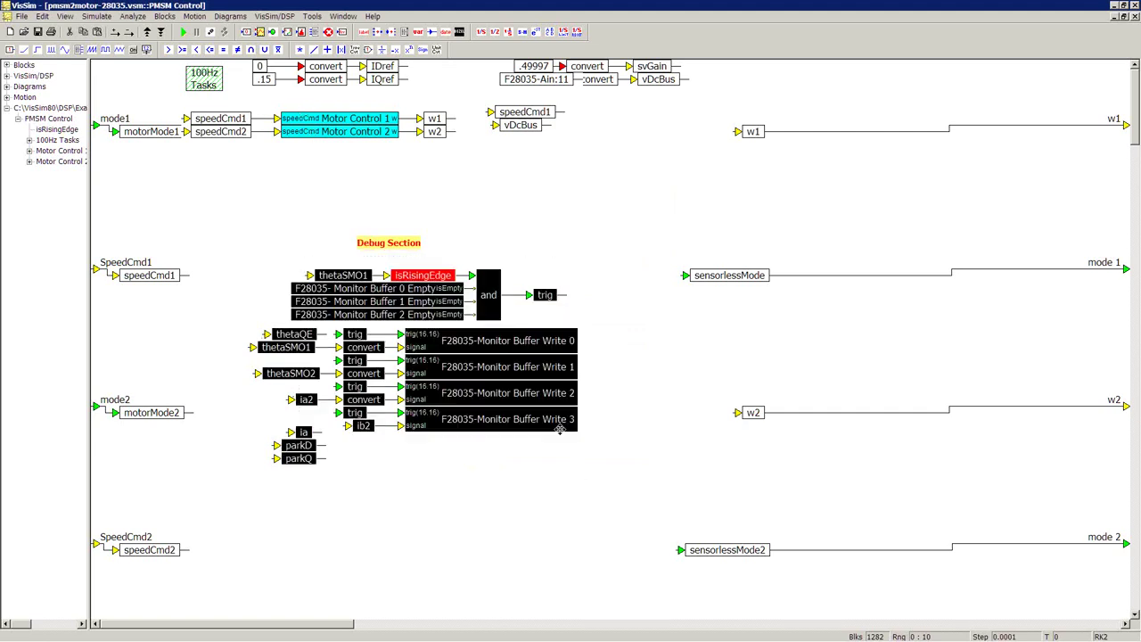
right_click(584, 288)
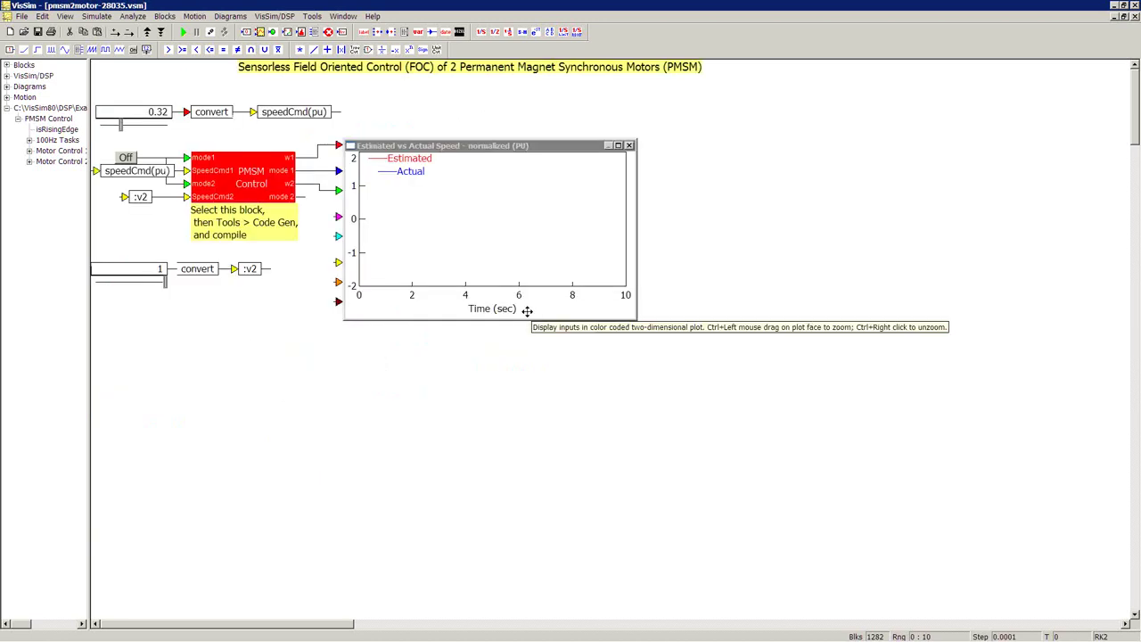
double_click(256, 173)
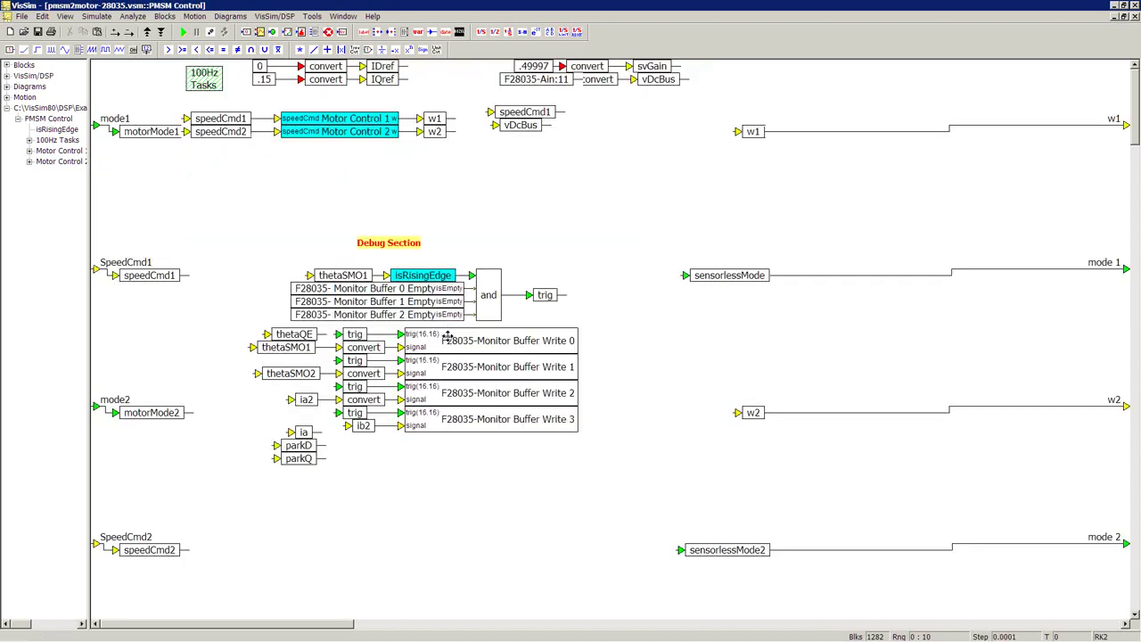
right_click(448, 335)
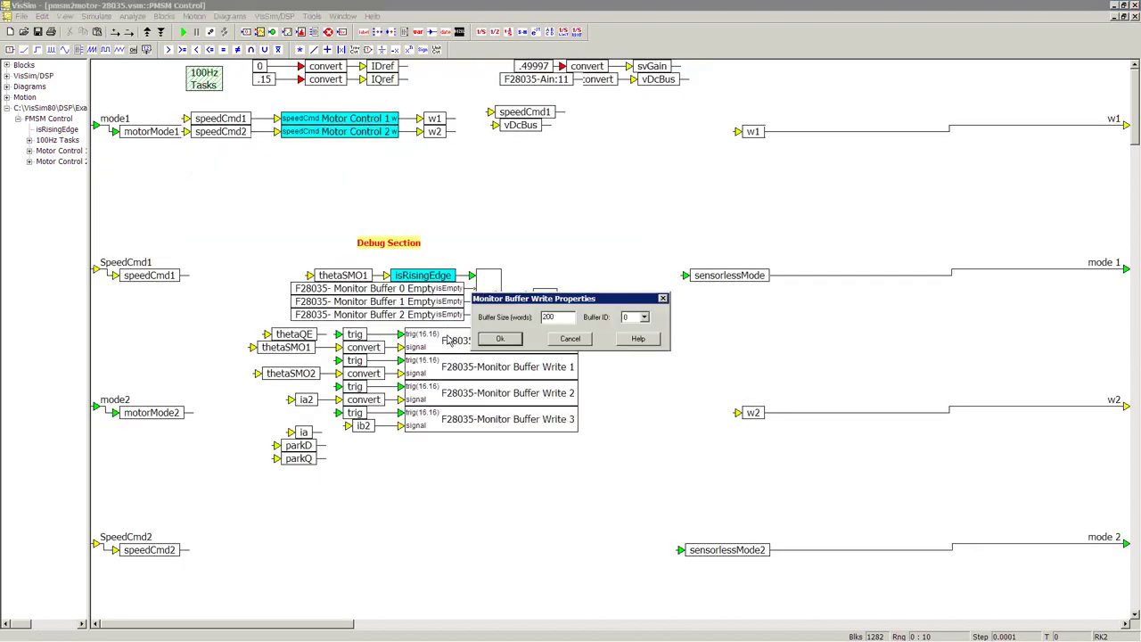
click(587, 340)
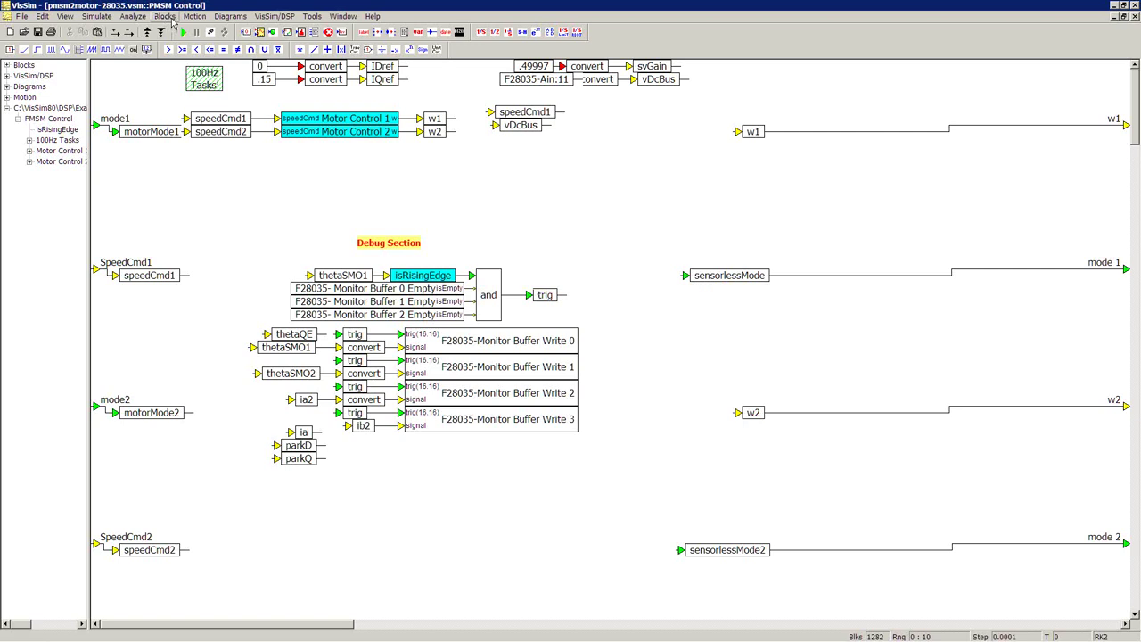
click(230, 16)
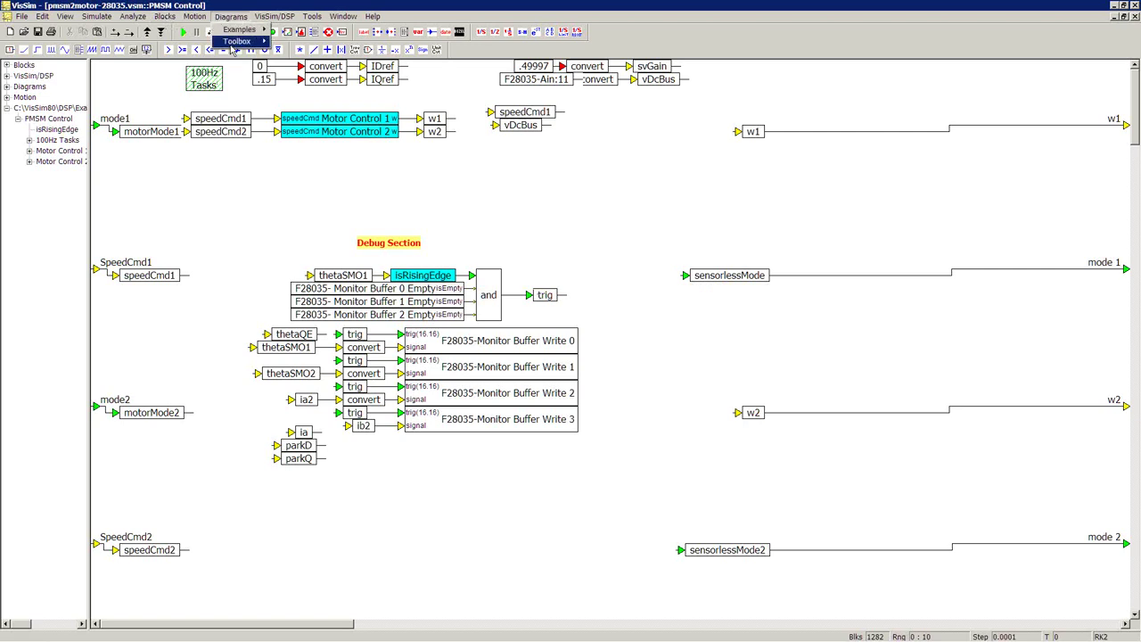
mouse_move(231, 43)
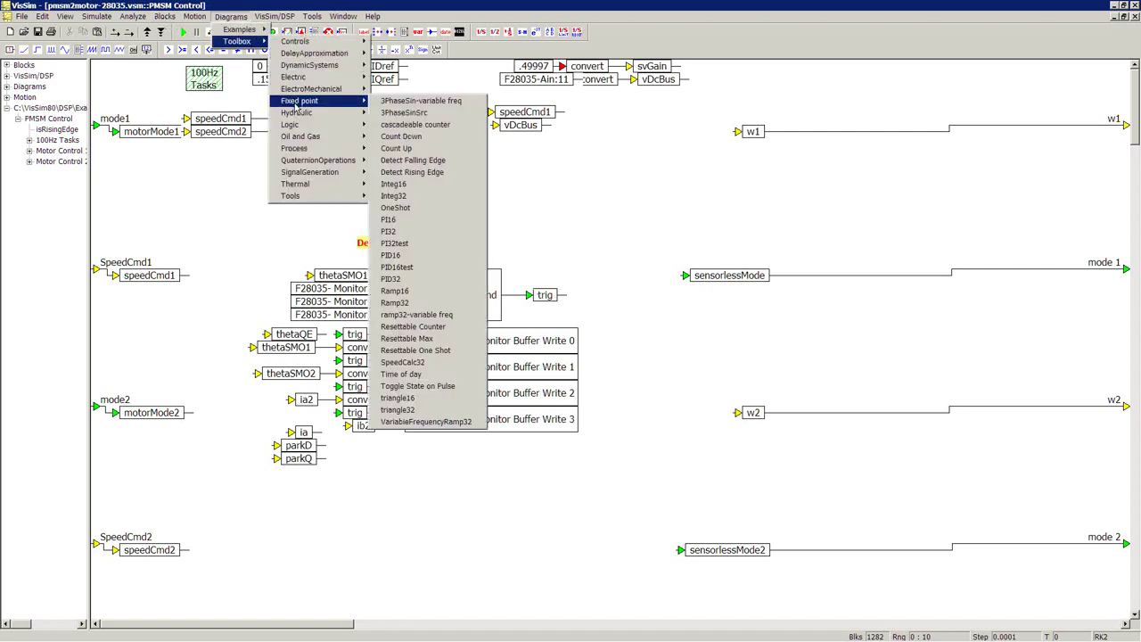
mouse_move(330, 101)
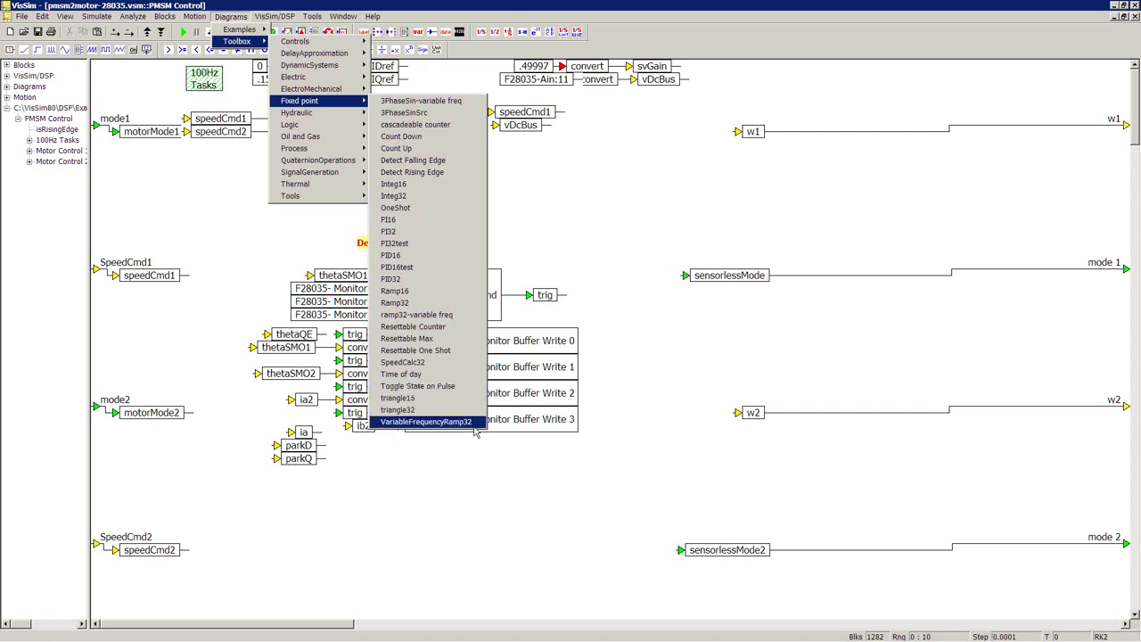
click(563, 180)
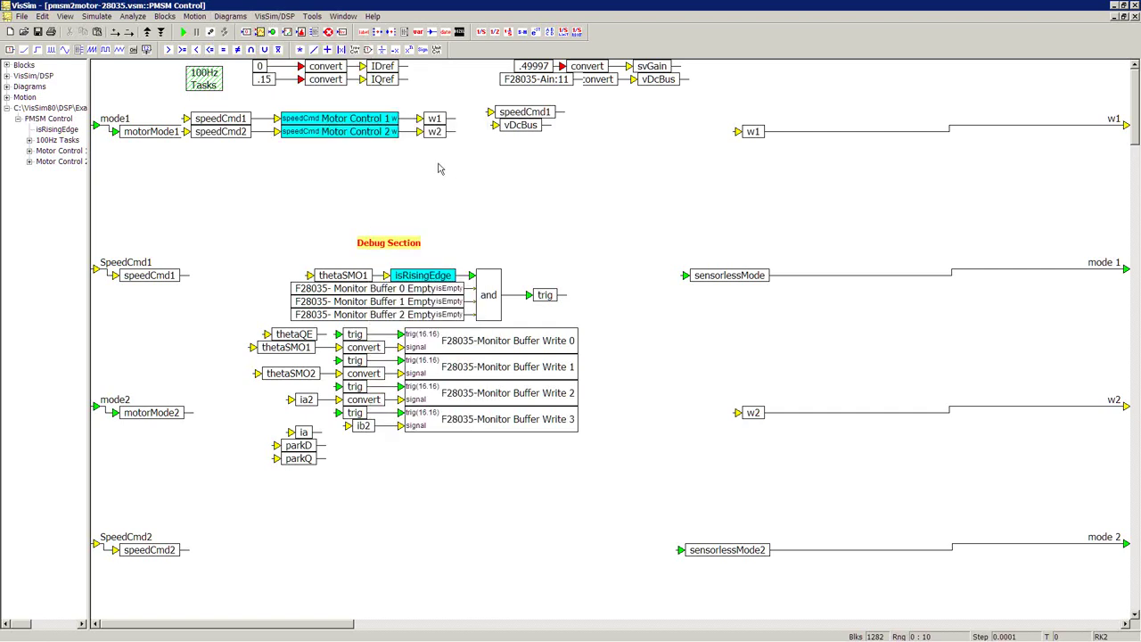
- Enter Motor Control 1, inspect the ADC and upper bipolar conversion blocks, then return
double_click(348, 118)
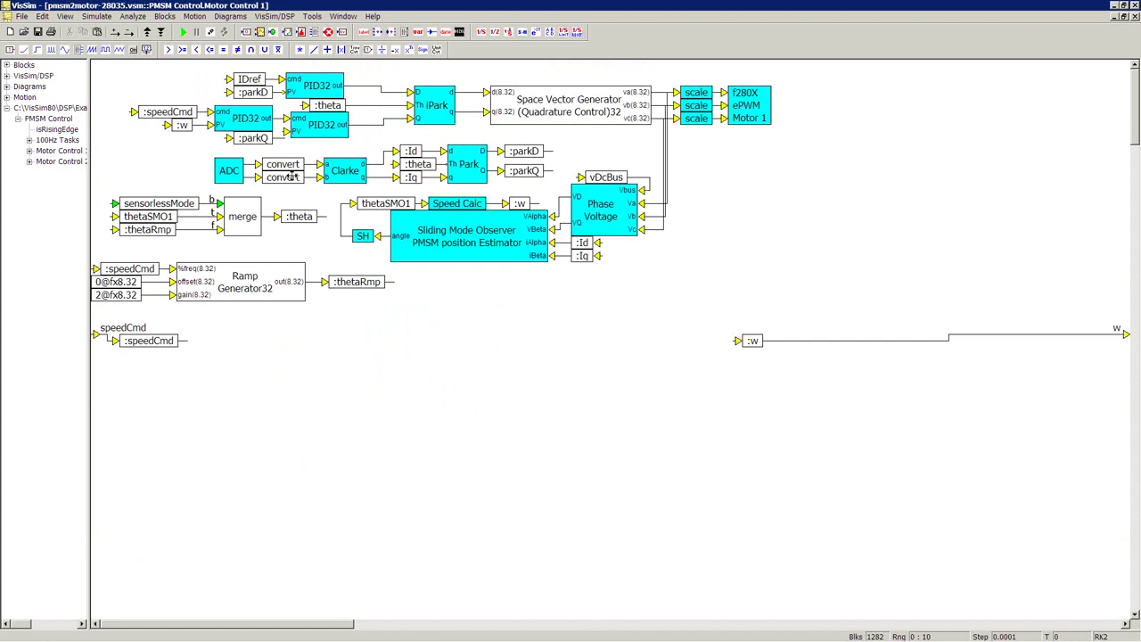
right_click(220, 173)
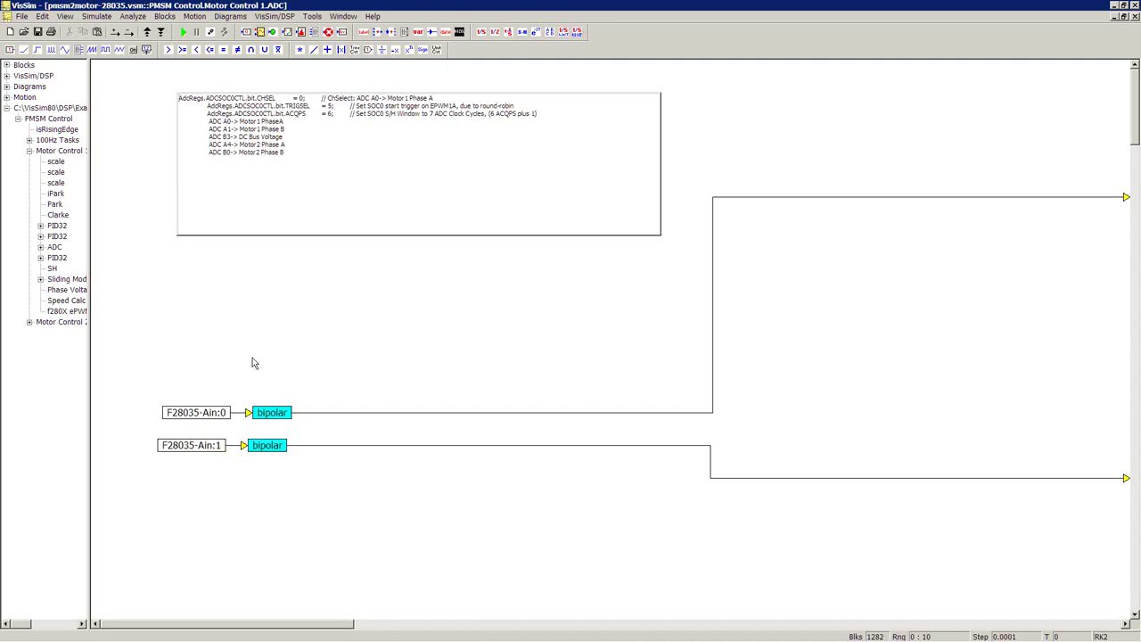
double_click(269, 414)
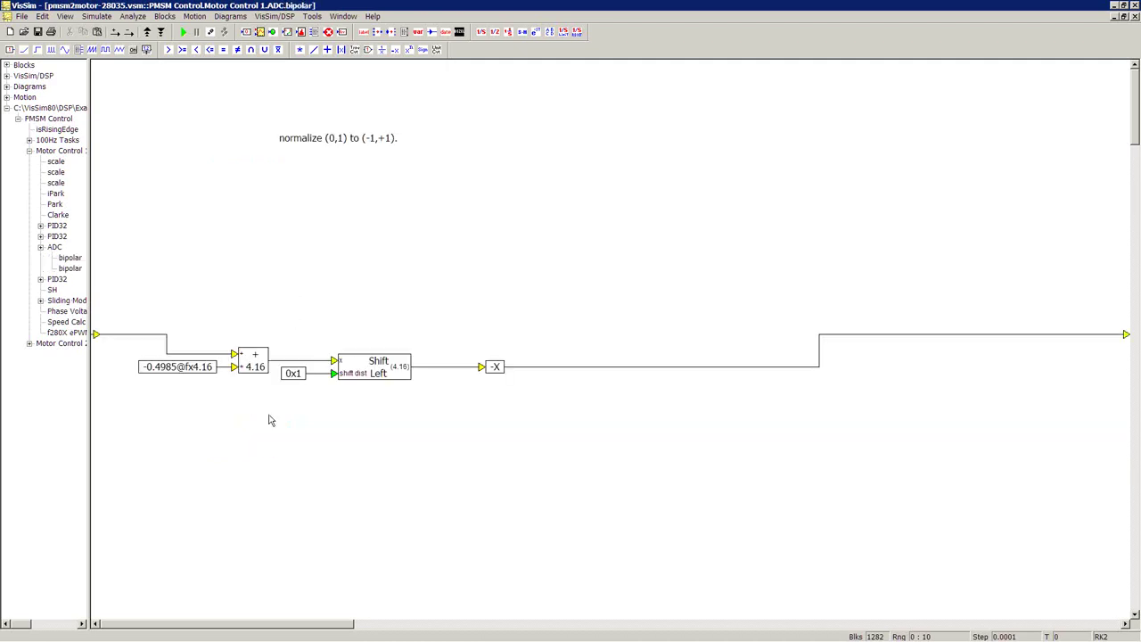
right_click(369, 293)
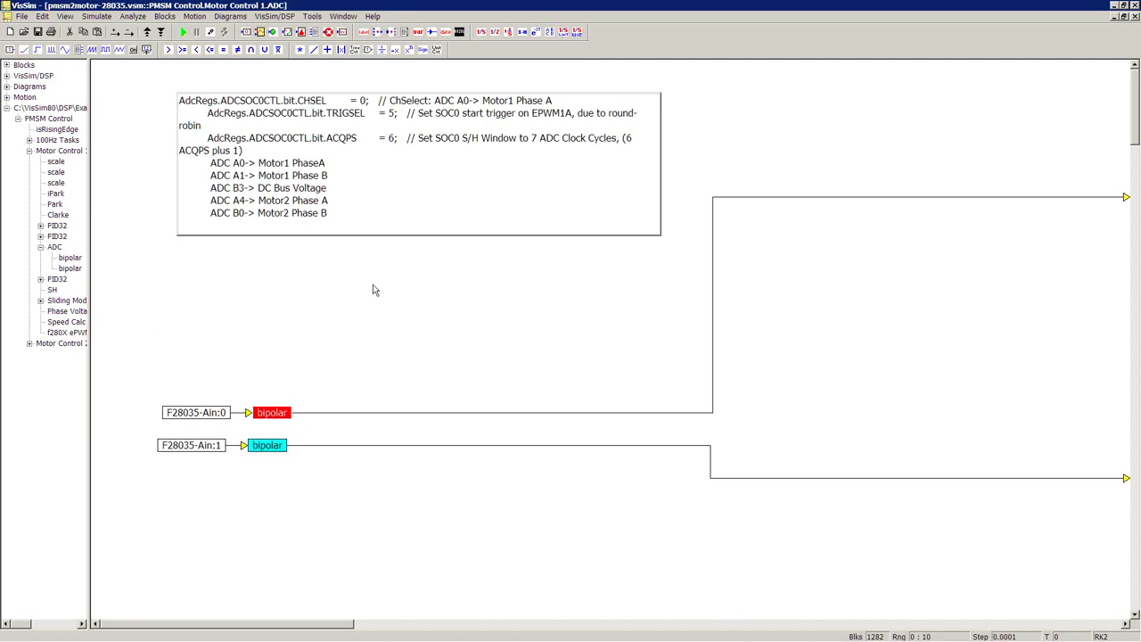
right_click(371, 288)
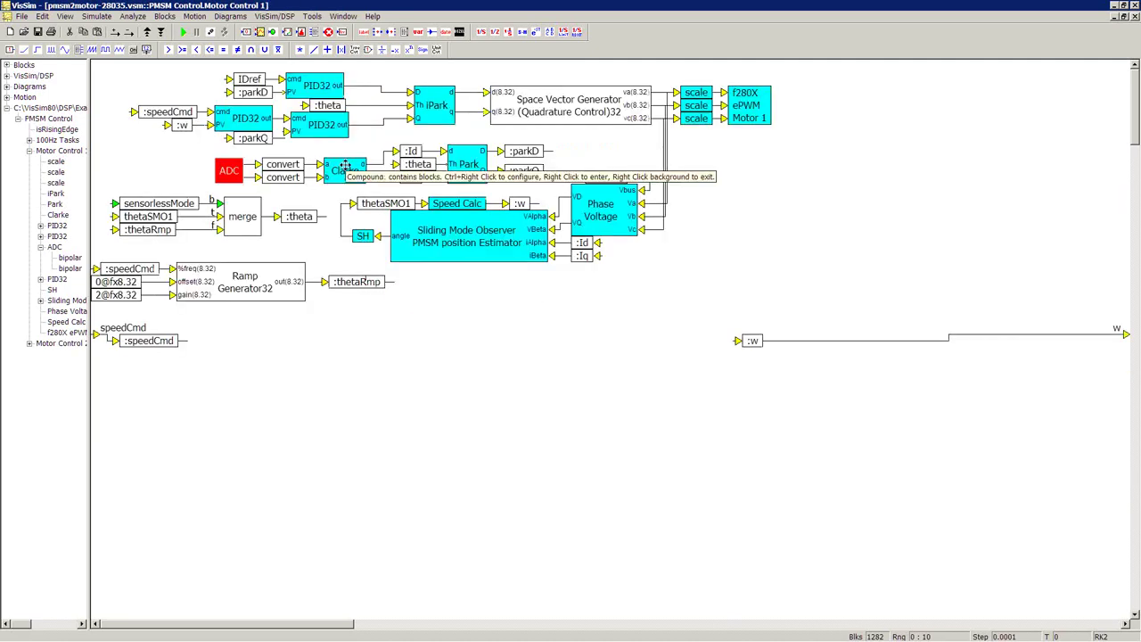
ctrl+right_click(345, 167)
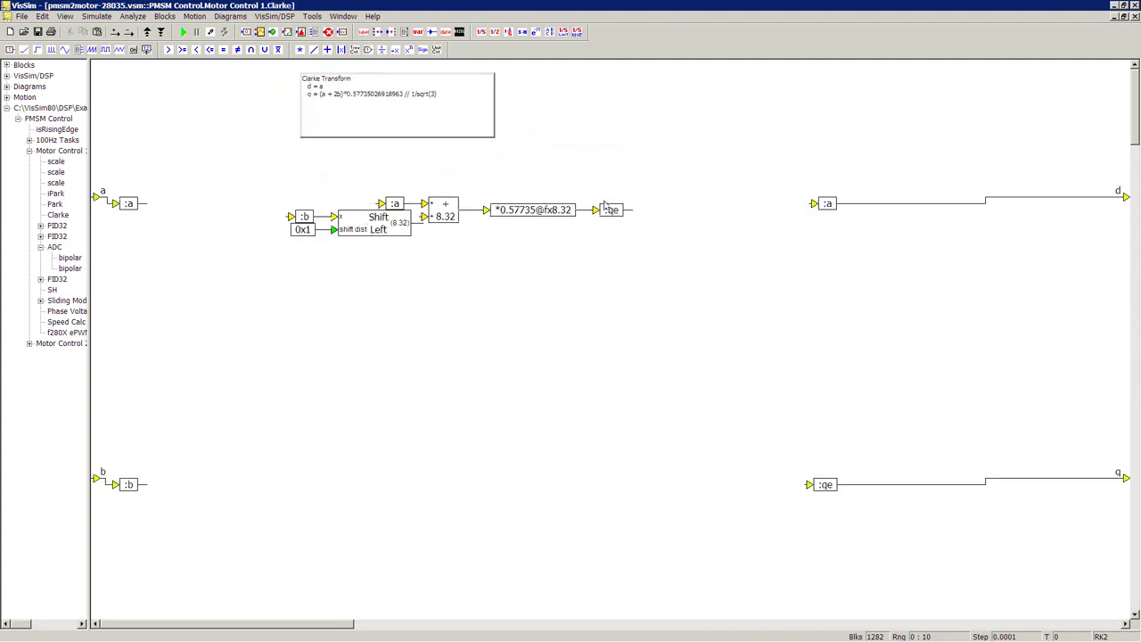
right_click(301, 172)
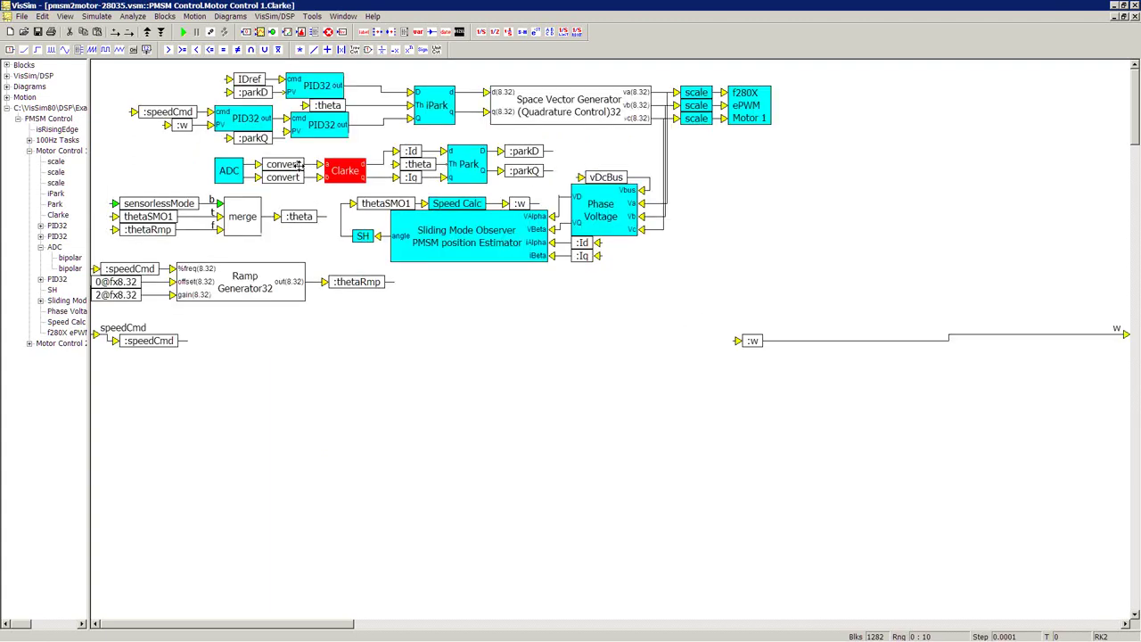
right_click(476, 164)
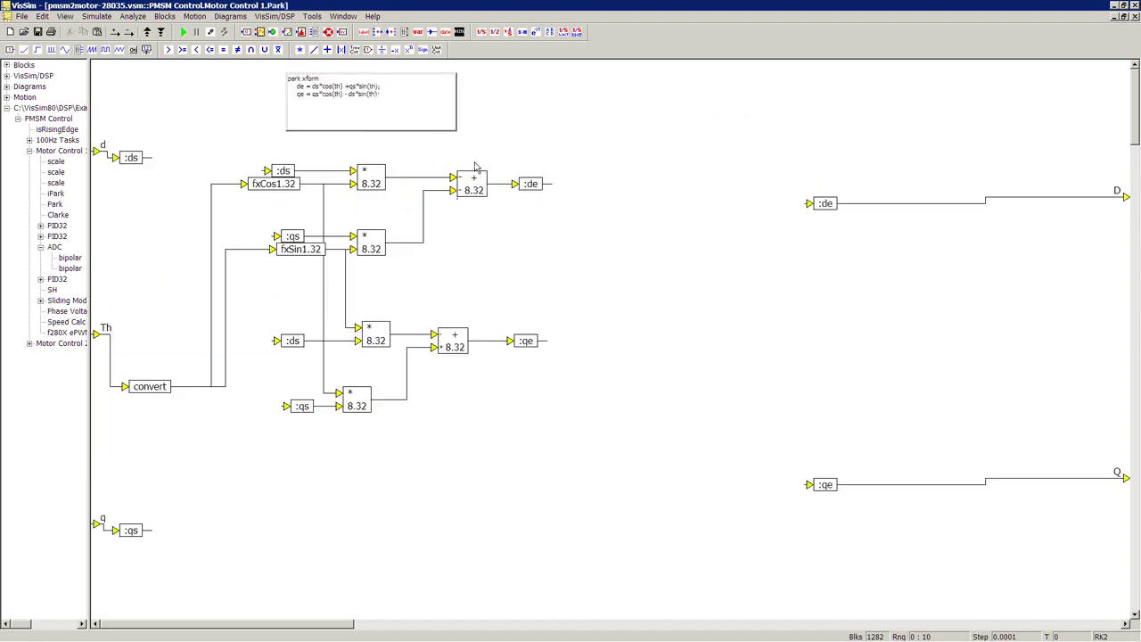
right_click(491, 161)
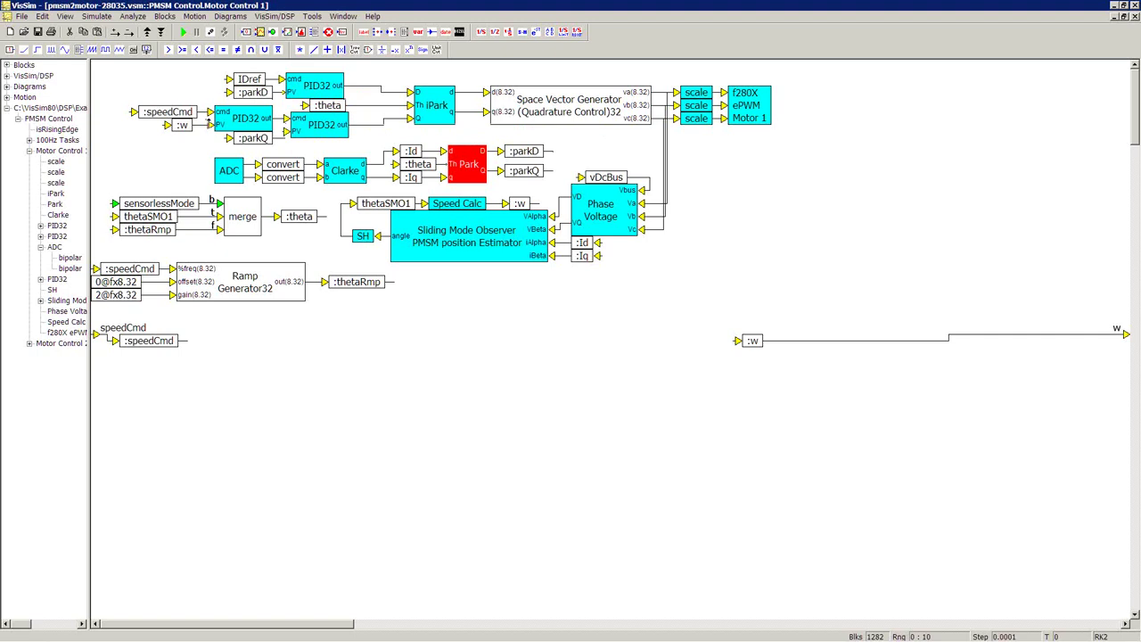
double_click(443, 97)
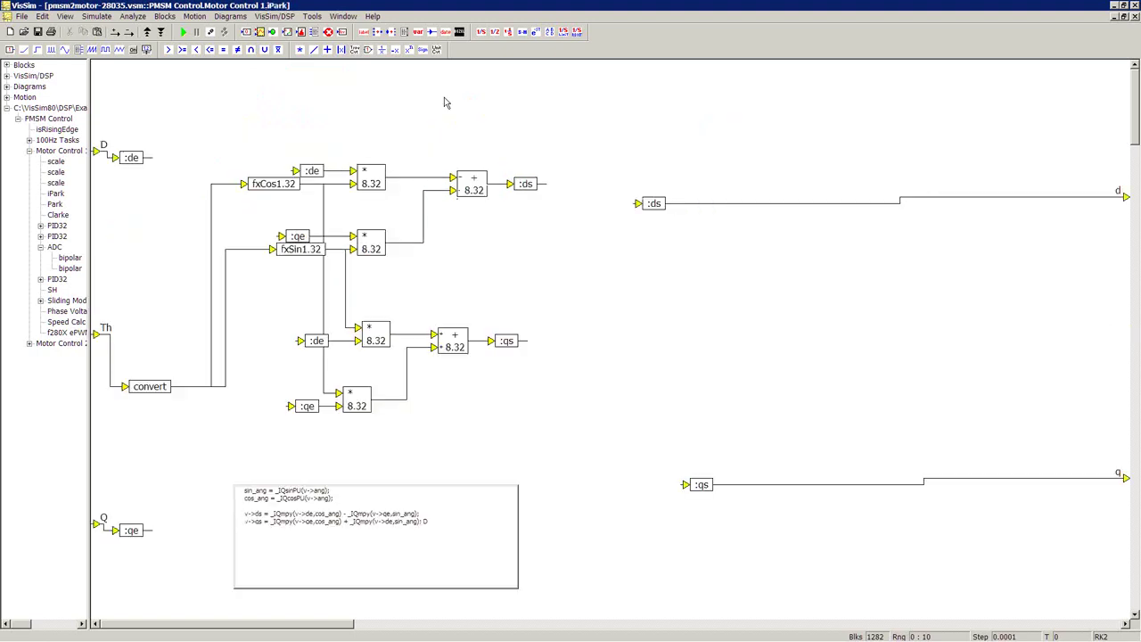
right_click(446, 103)
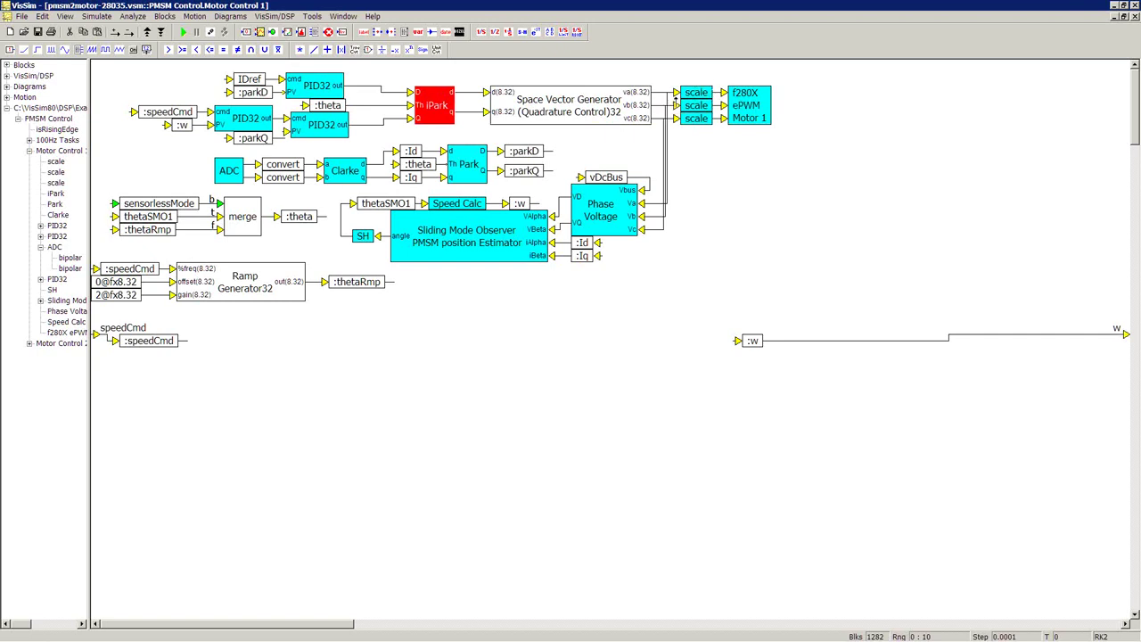
- Enter the ePWM Motor 1 block and show the EPWM1A/EPWM1B 280x ePWM Properties
right_click(745, 98)
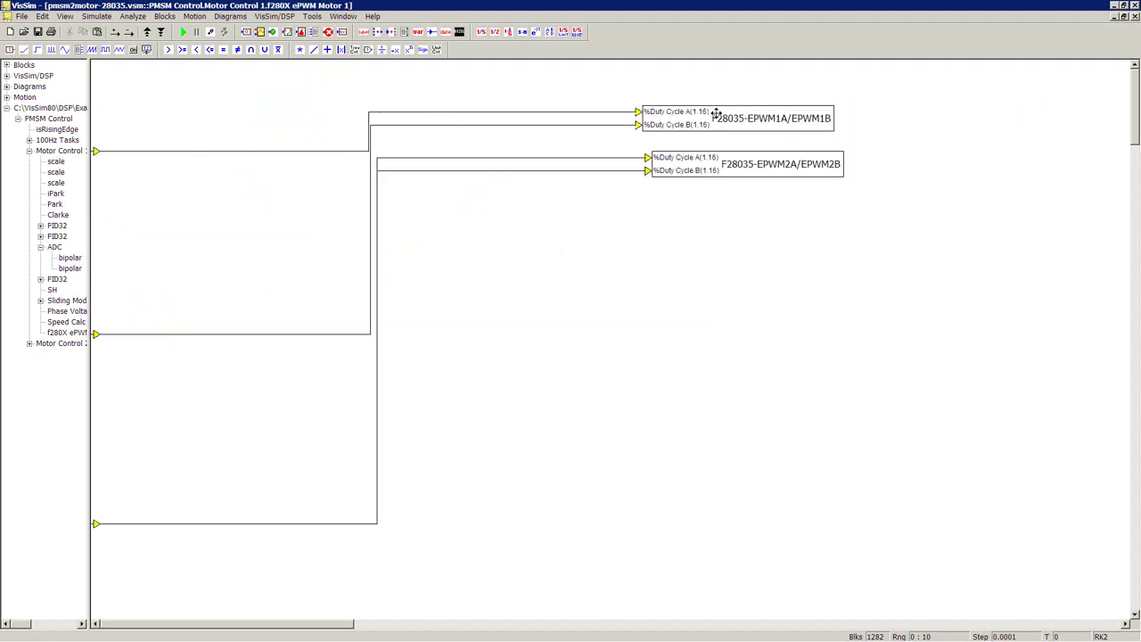
right_click(716, 114)
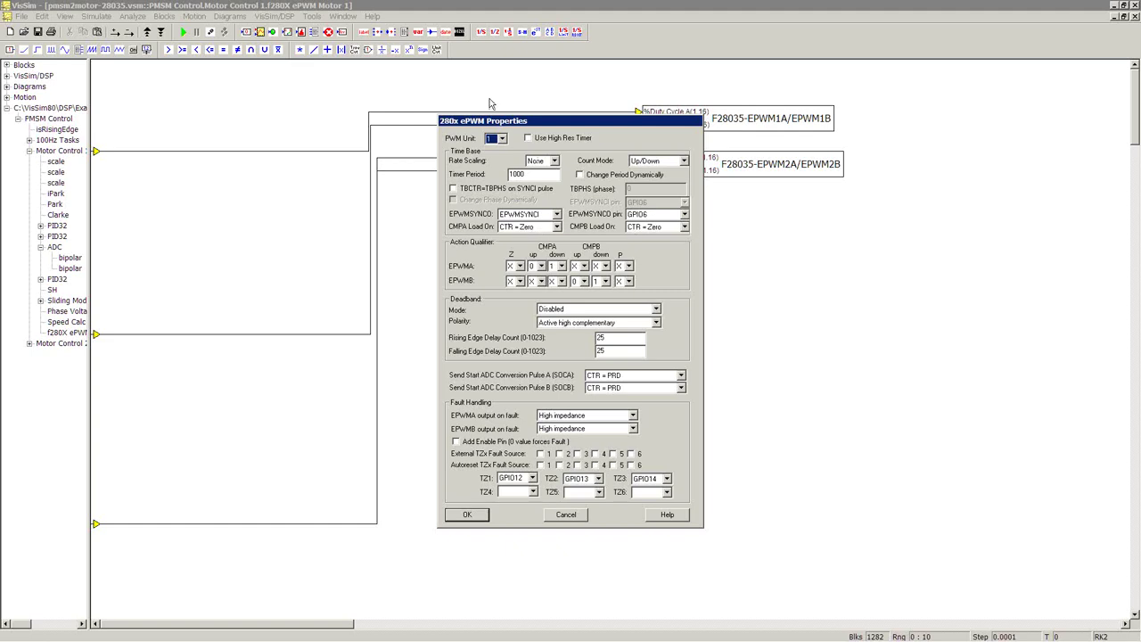
- Move the 280x ePWM Properties dialog right and inspect the Timer Period of 1000
drag(500, 123, 776, 160)
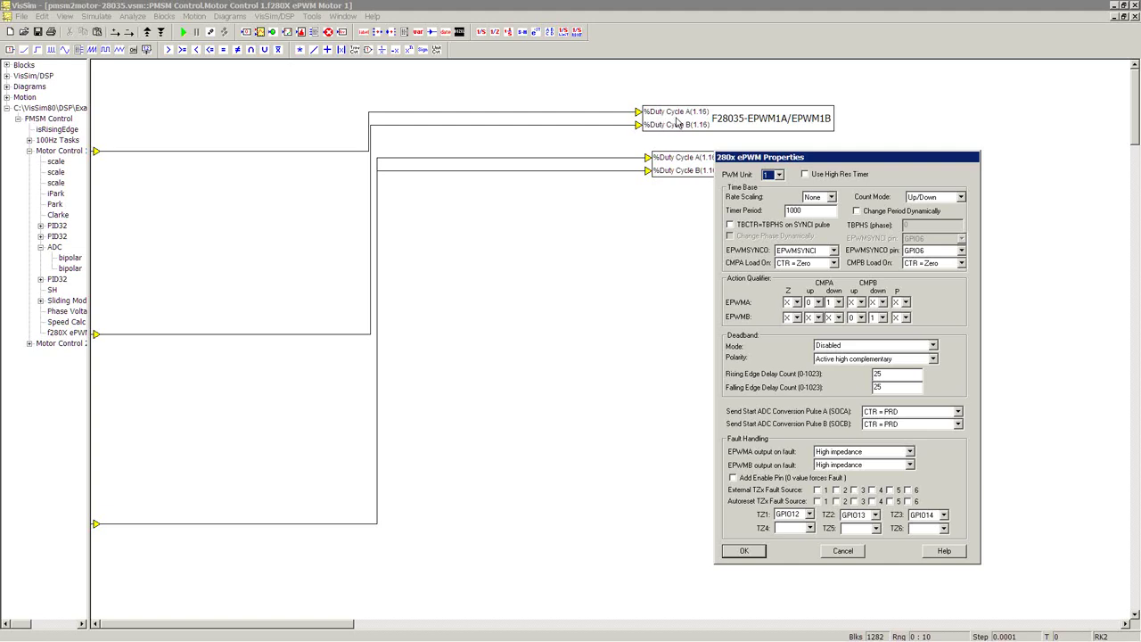
click(785, 212)
click(789, 304)
click(789, 308)
click(795, 303)
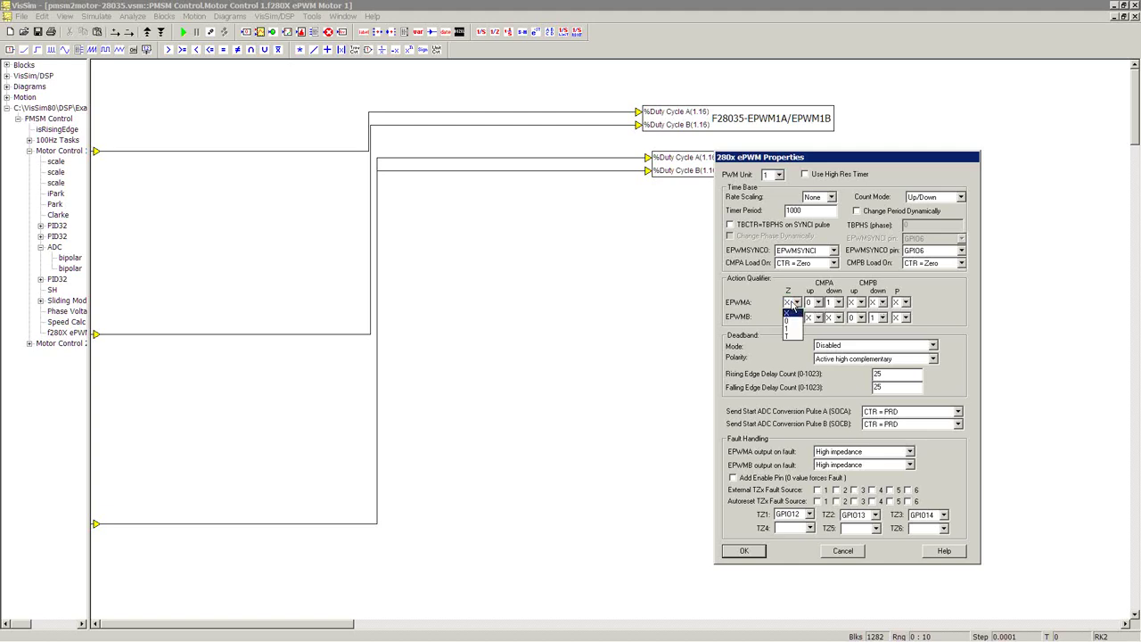
click(788, 313)
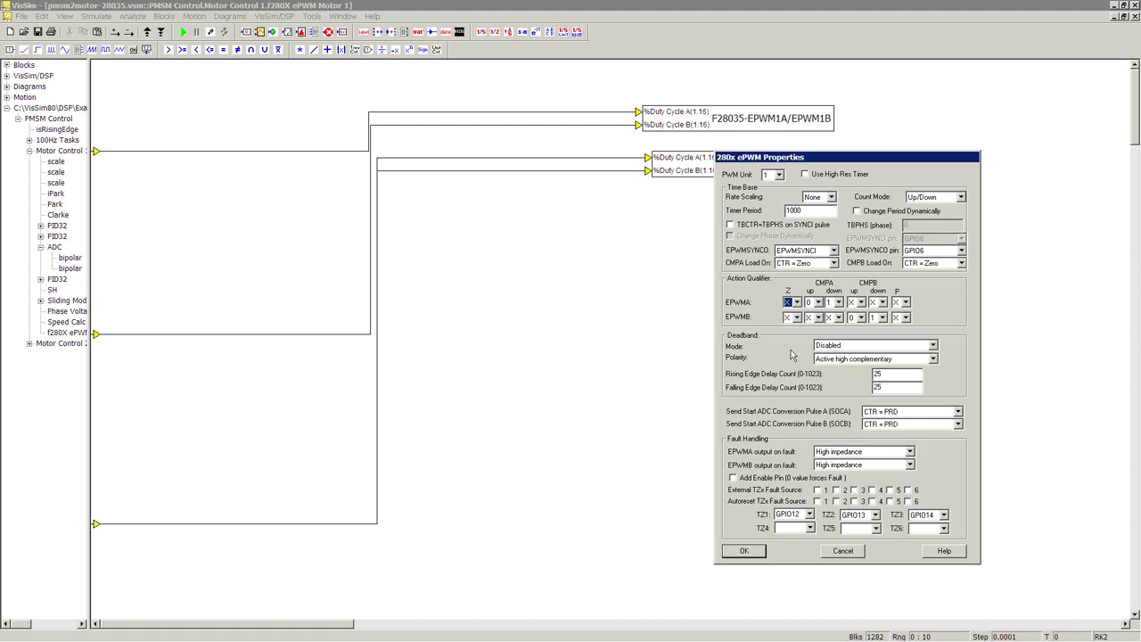
- Leave Deadband Mode at Disabled and cancel the 280x ePWM Properties dialog
click(830, 347)
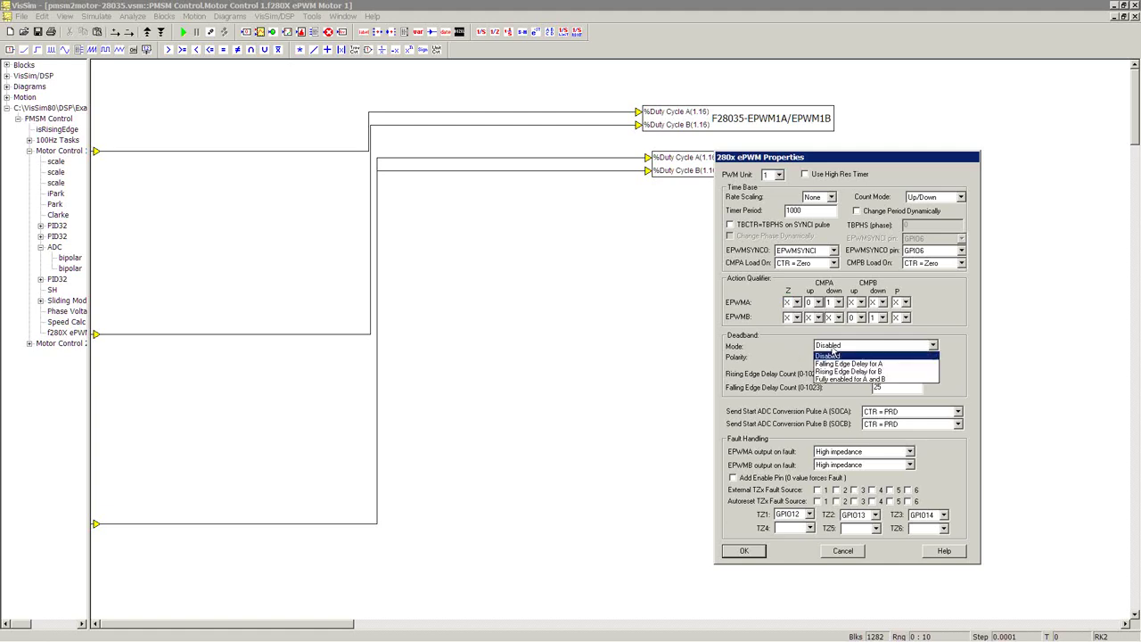
click(830, 356)
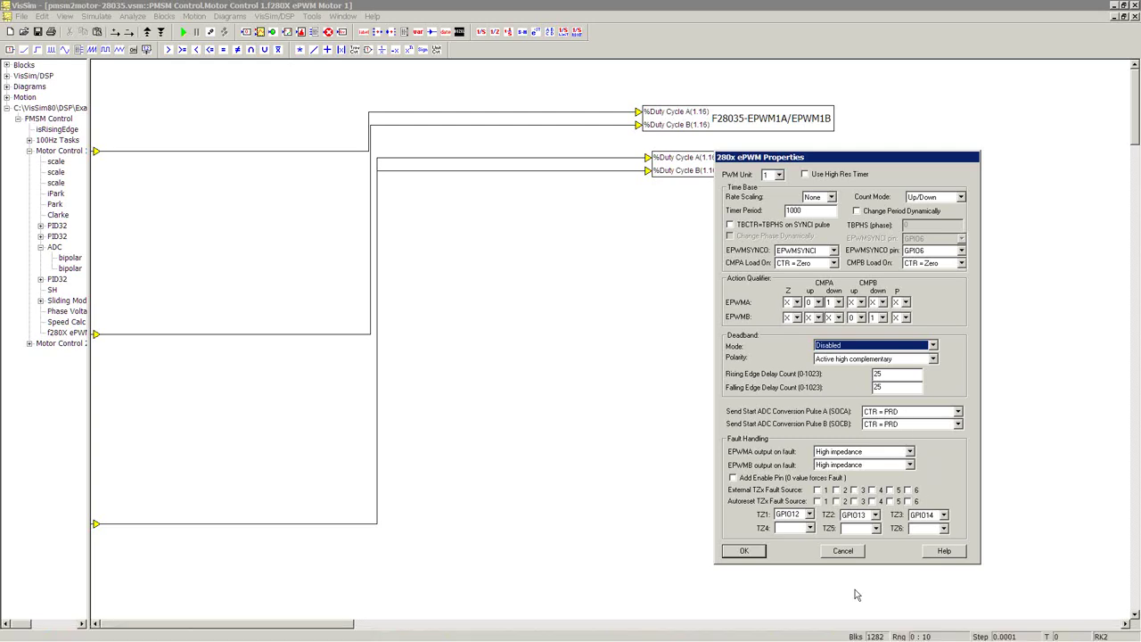
click(841, 550)
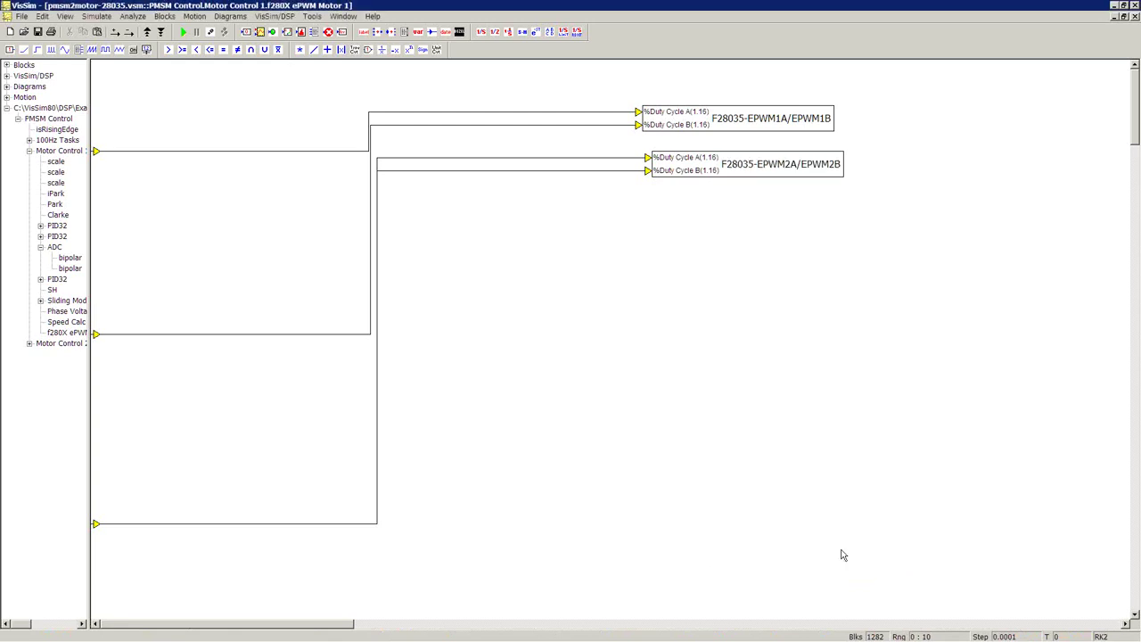
- Climb back up through Motor Control 1 to PMSM Control and enter 100Hz Tasks
right_click(768, 478)
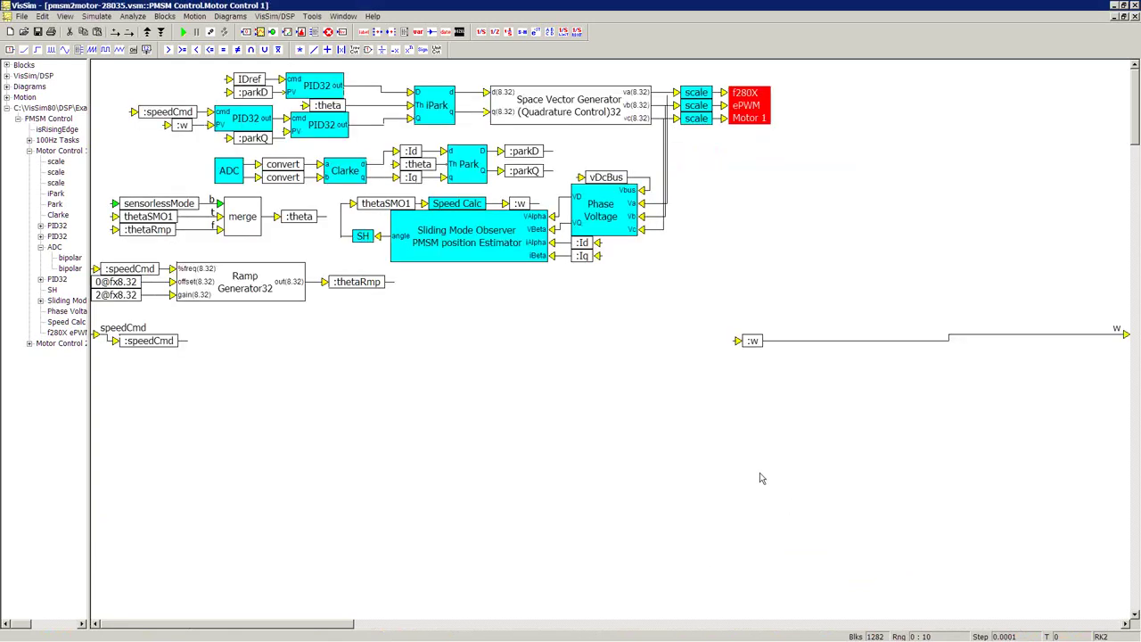
right_click(701, 417)
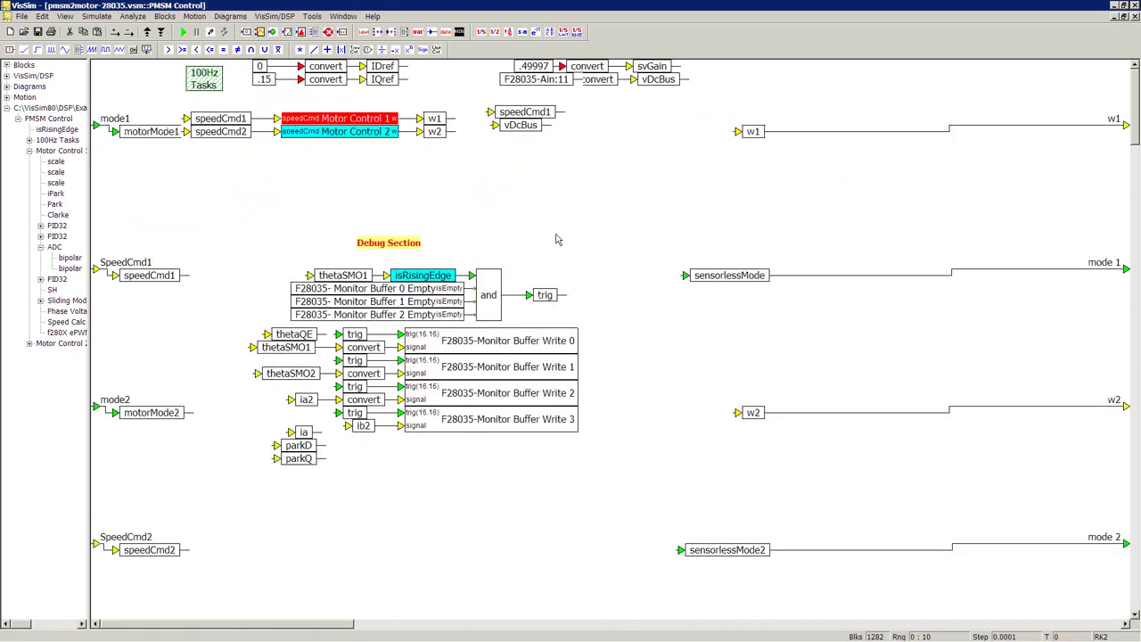
right_click(203, 84)
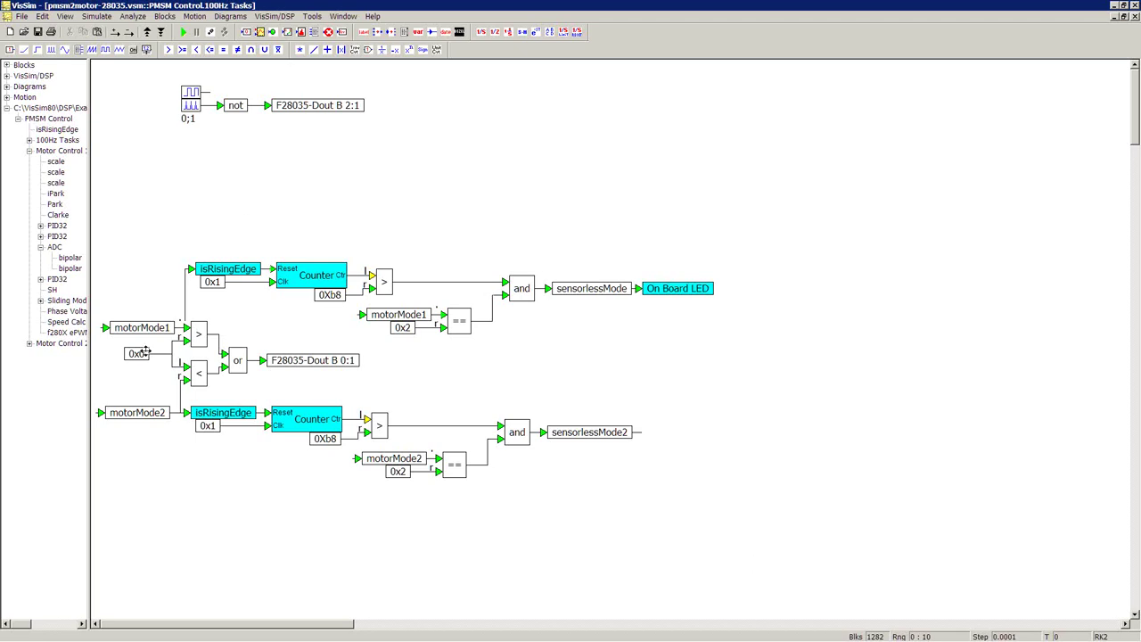
- Shift the motorMode1 block a few pixels left and exit to PMSM Control
drag(143, 330, 133, 330)
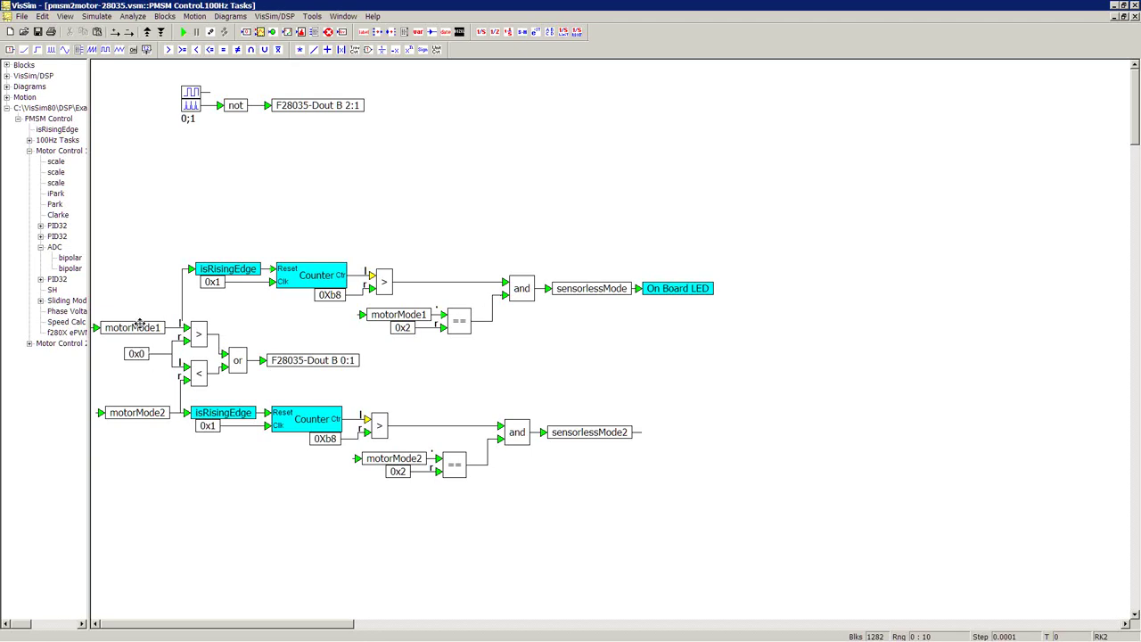
right_click(149, 267)
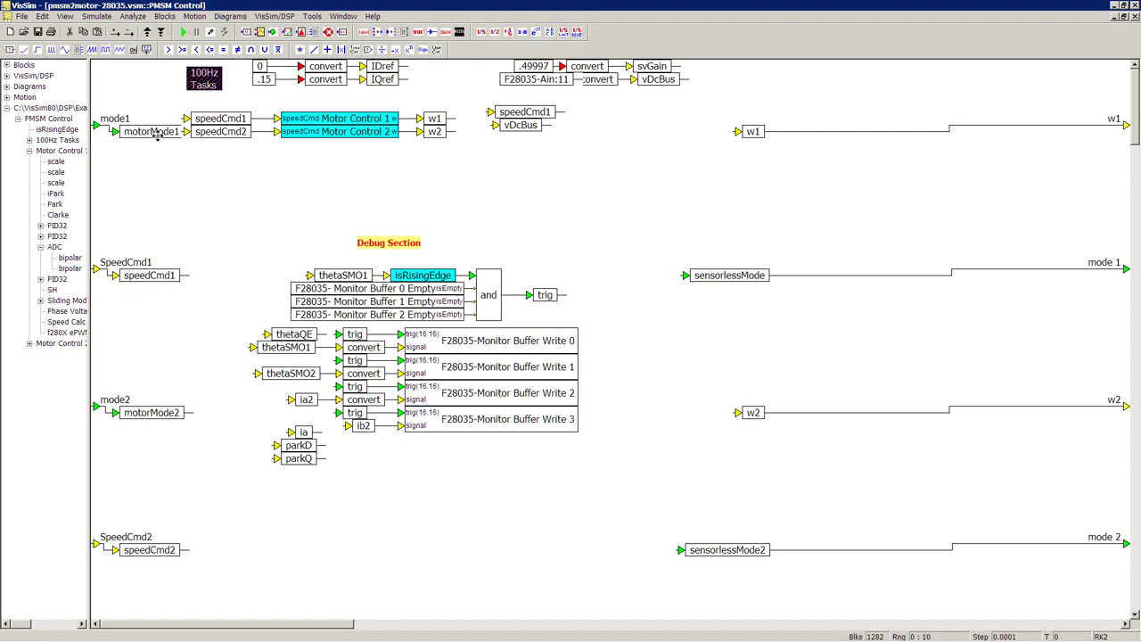
- Reopen 100Hz Tasks, align sensorlessMode2 with the and output, and return to PMSM Control
double_click(204, 79)
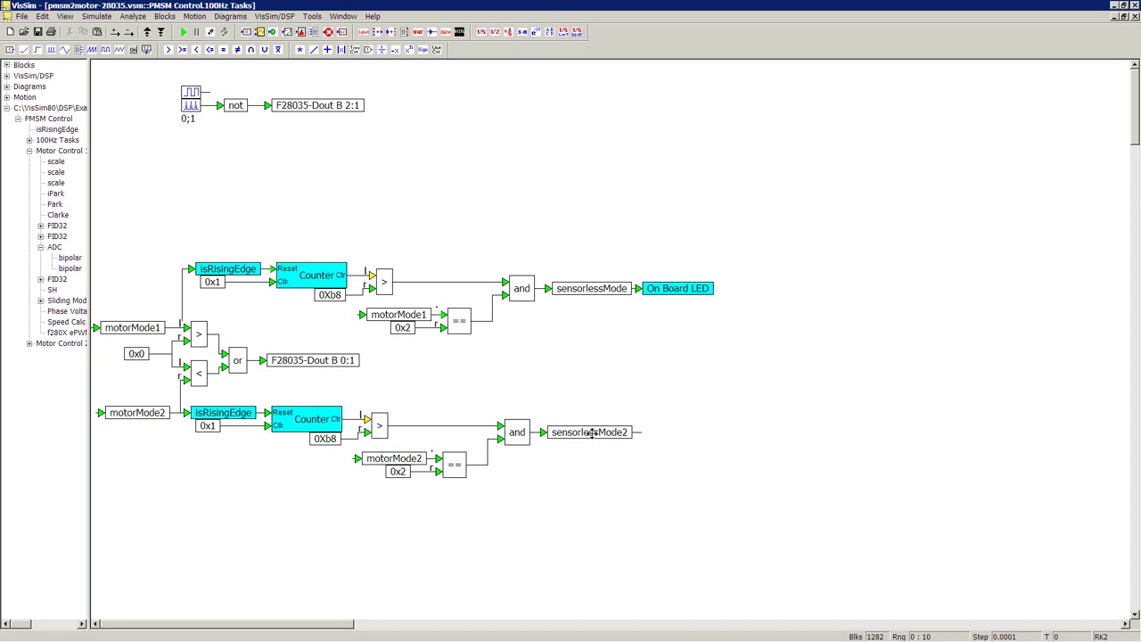
drag(586, 428, 600, 434)
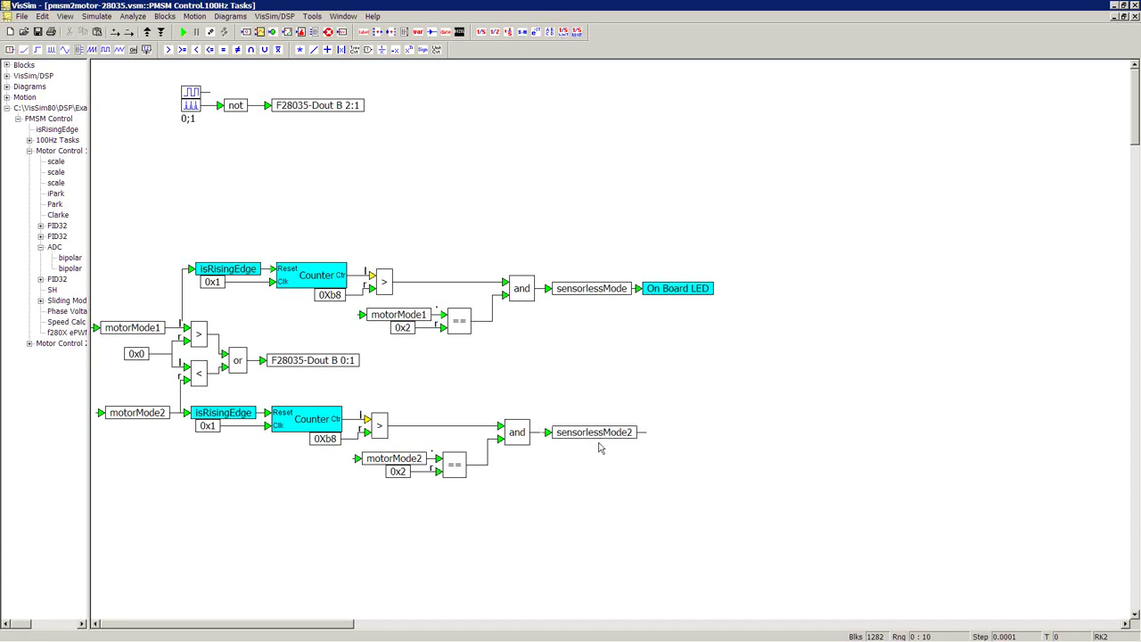
right_click(563, 157)
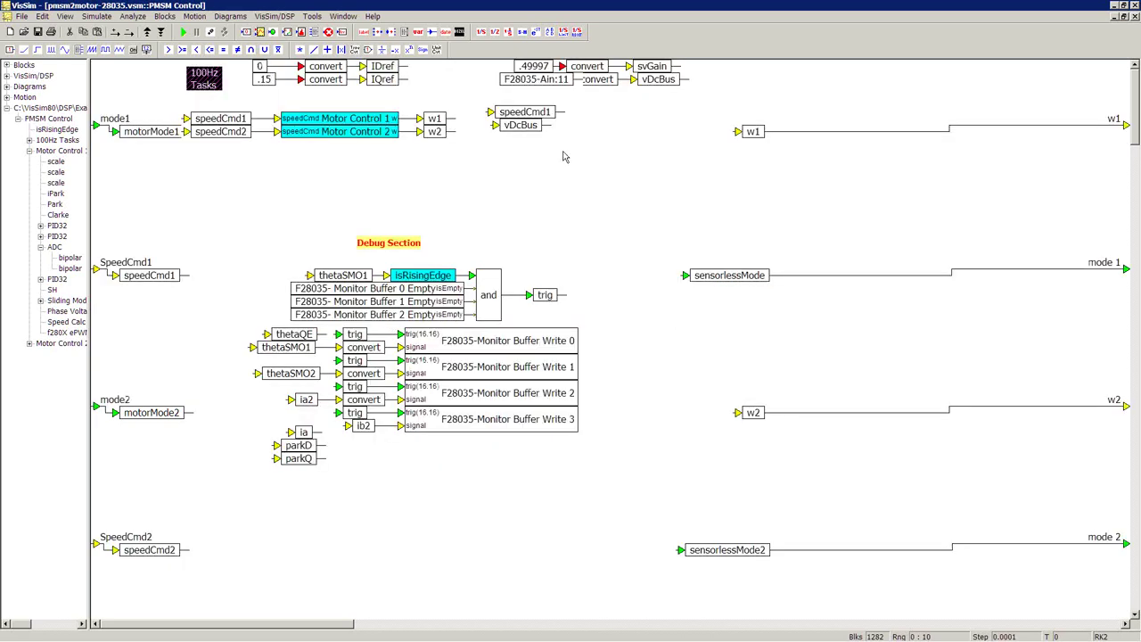
right_click(342, 119)
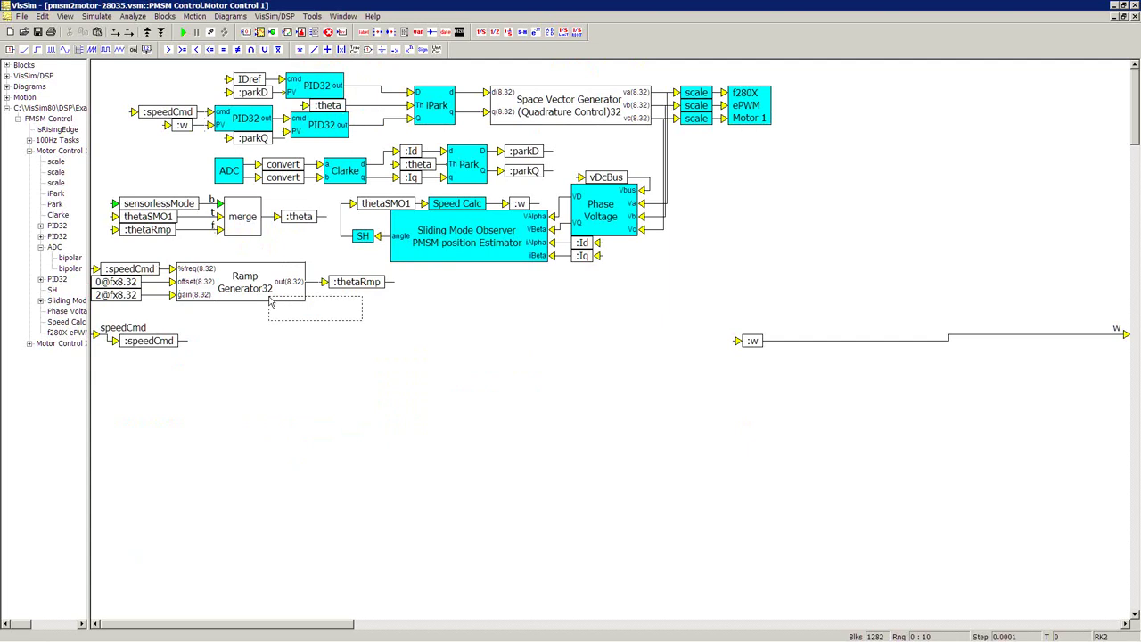
drag(368, 326, 138, 261)
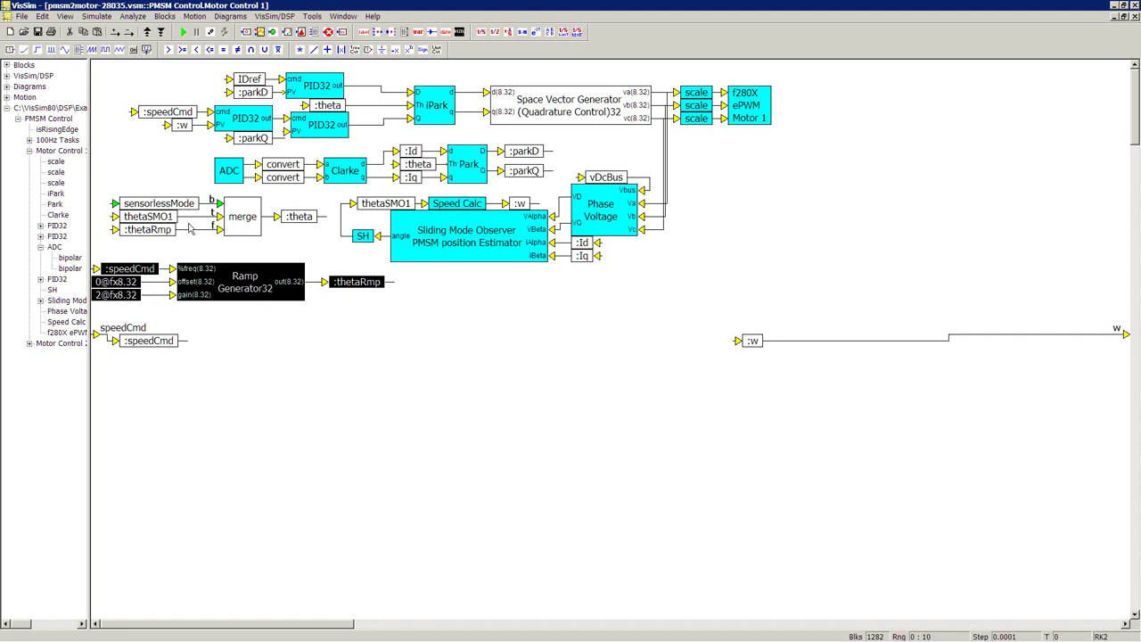
ctrl+right_click(464, 230)
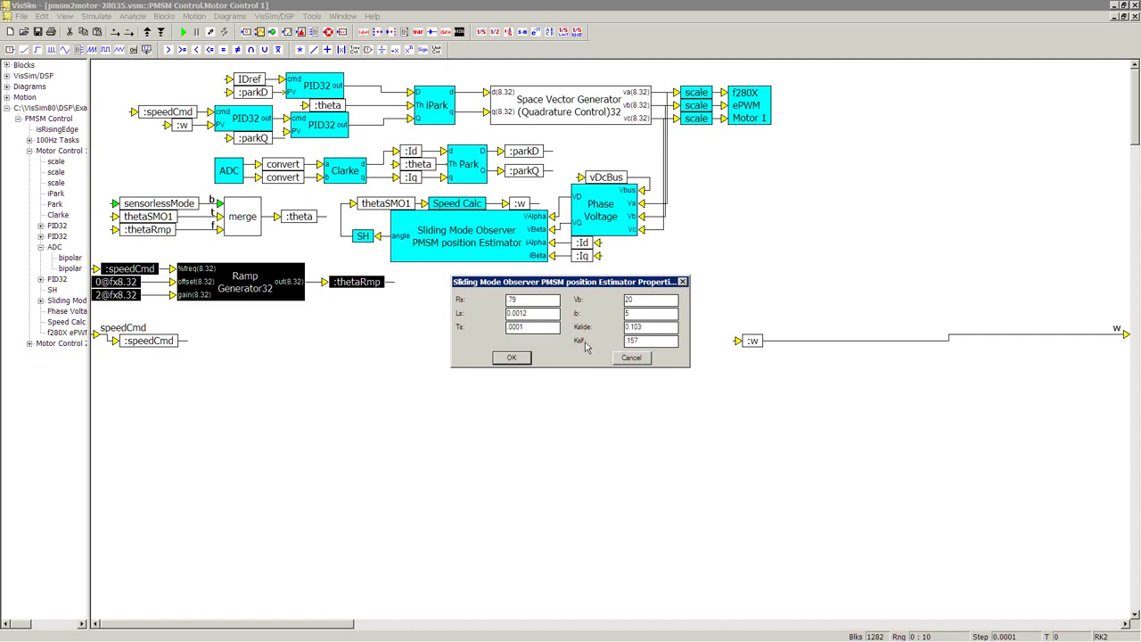
- Cancel the Sliding Mode Observer's motor parameter settings, leaving them unchanged
click(629, 359)
- Peek inside the Sliding Mode Observer, then climb back to the top-level diagram with the speed plot
double_click(511, 239)
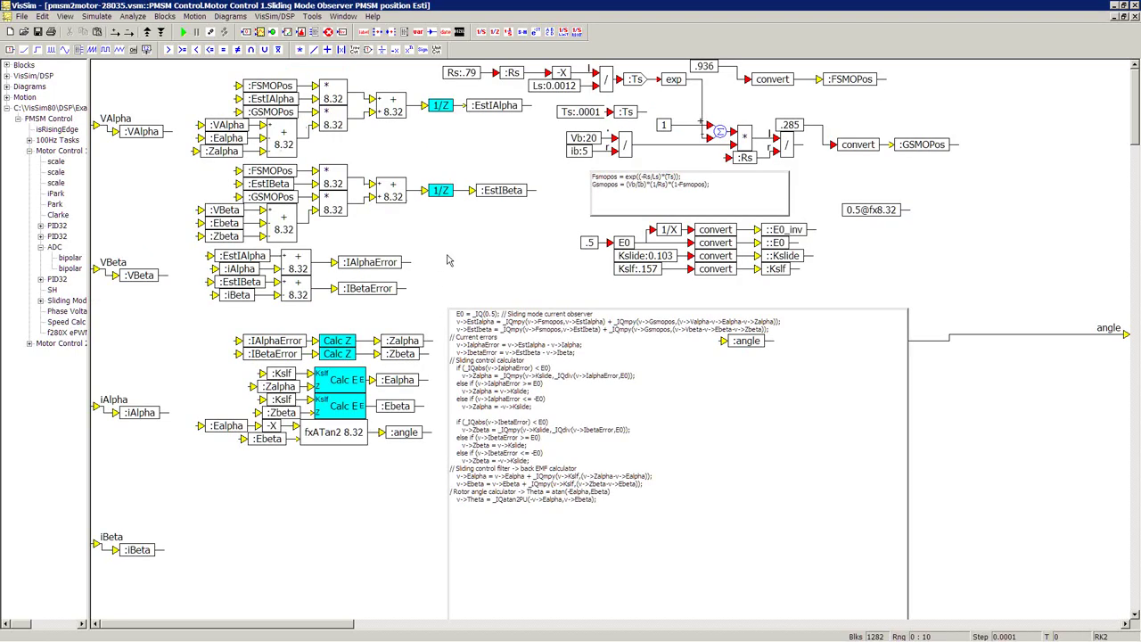
right_click(496, 236)
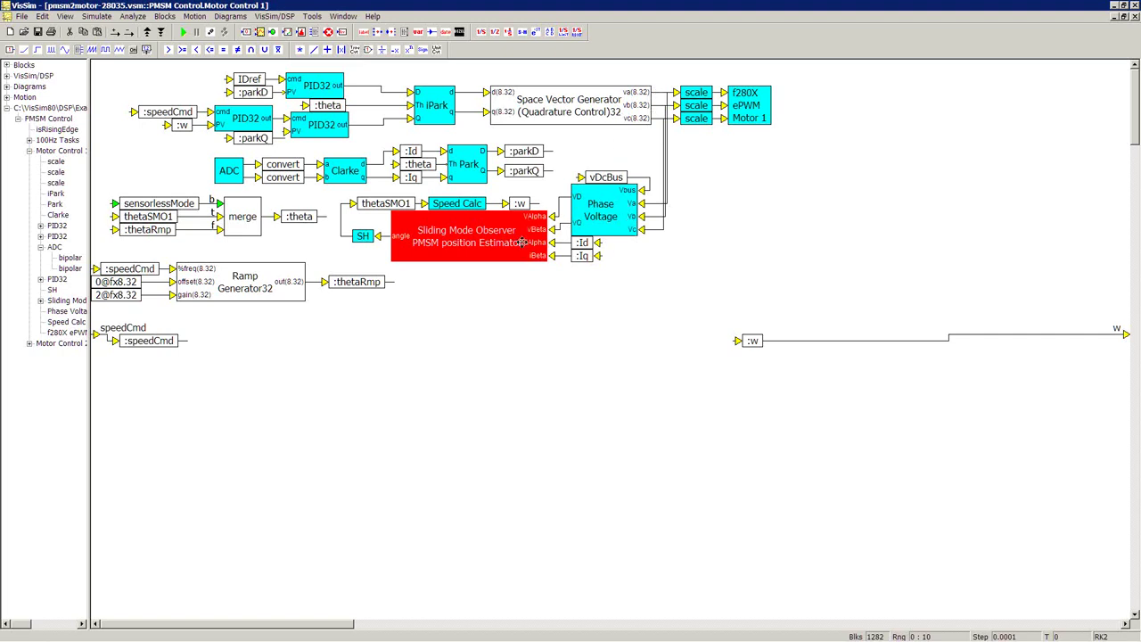
click(541, 299)
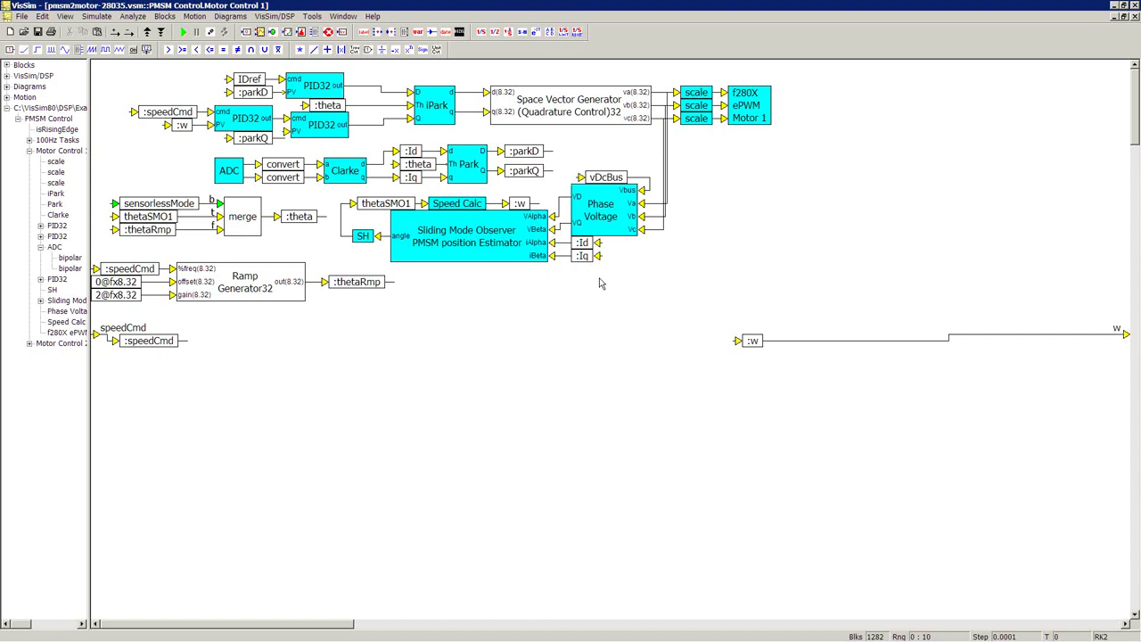
right_click(600, 284)
right_click(600, 284)
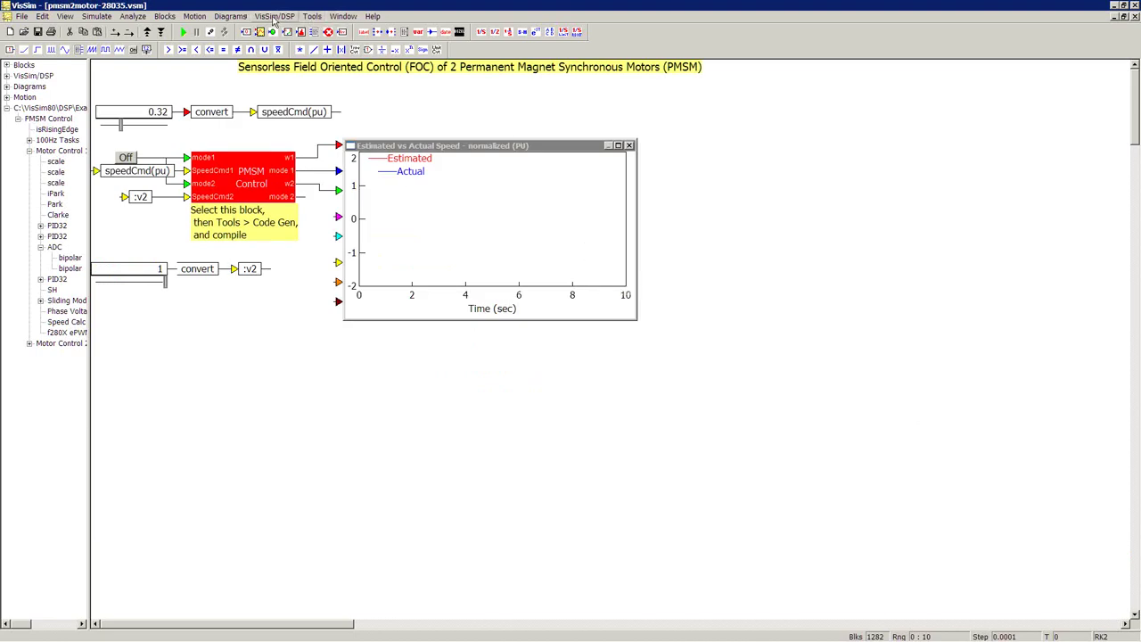
- In Code Gen settings, include the VisSim Communication Interface, minimize RAM usage and untick Target FLASH
click(312, 16)
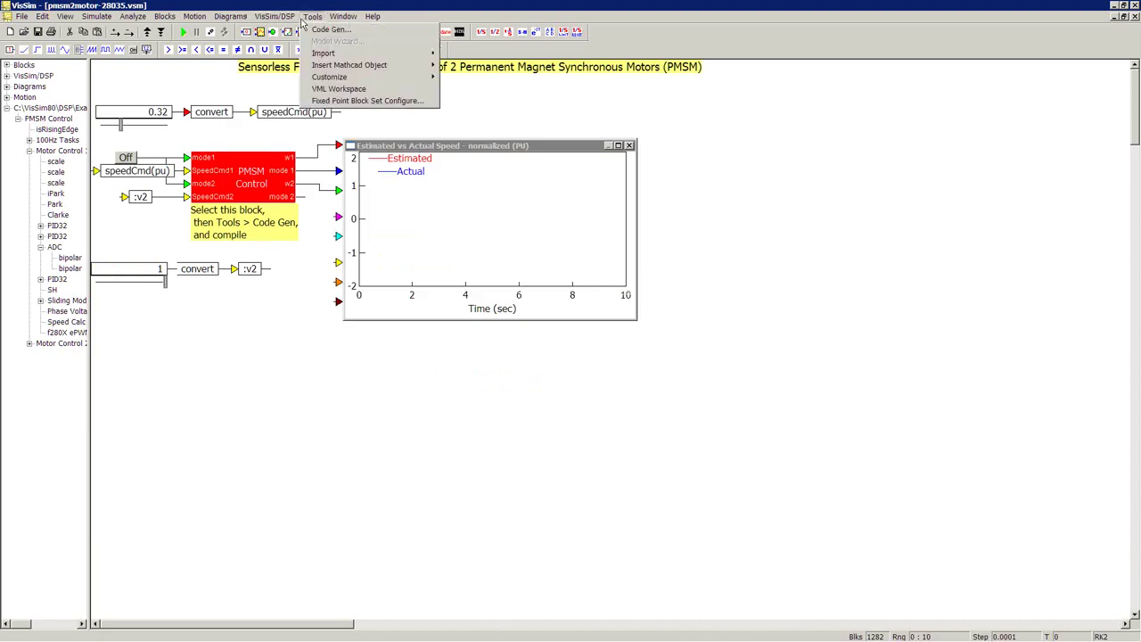
click(317, 28)
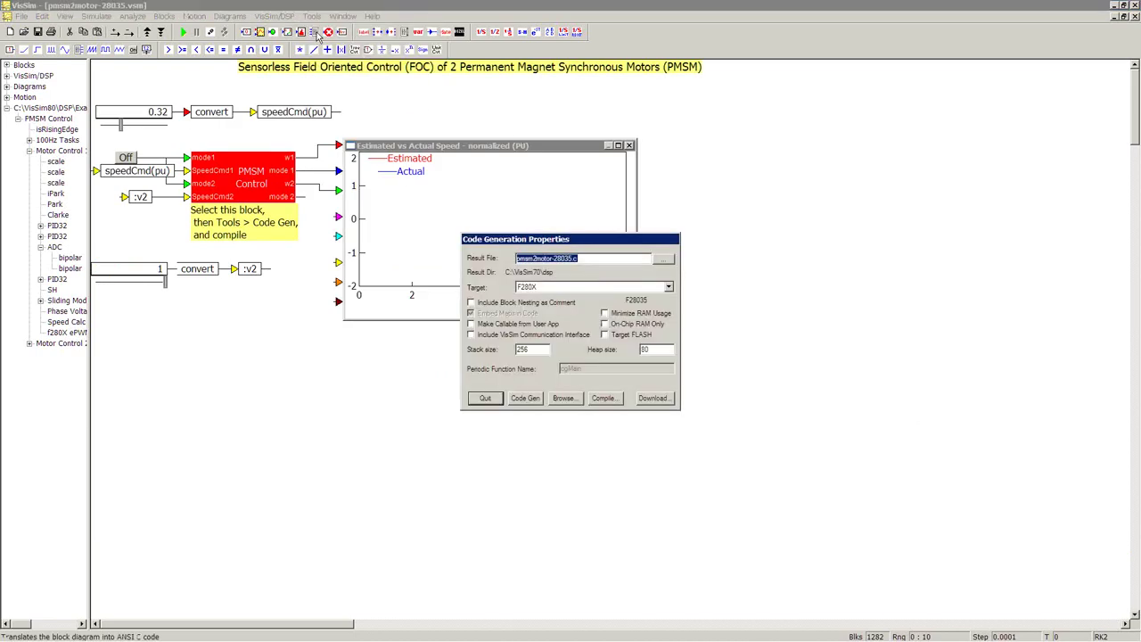
click(480, 337)
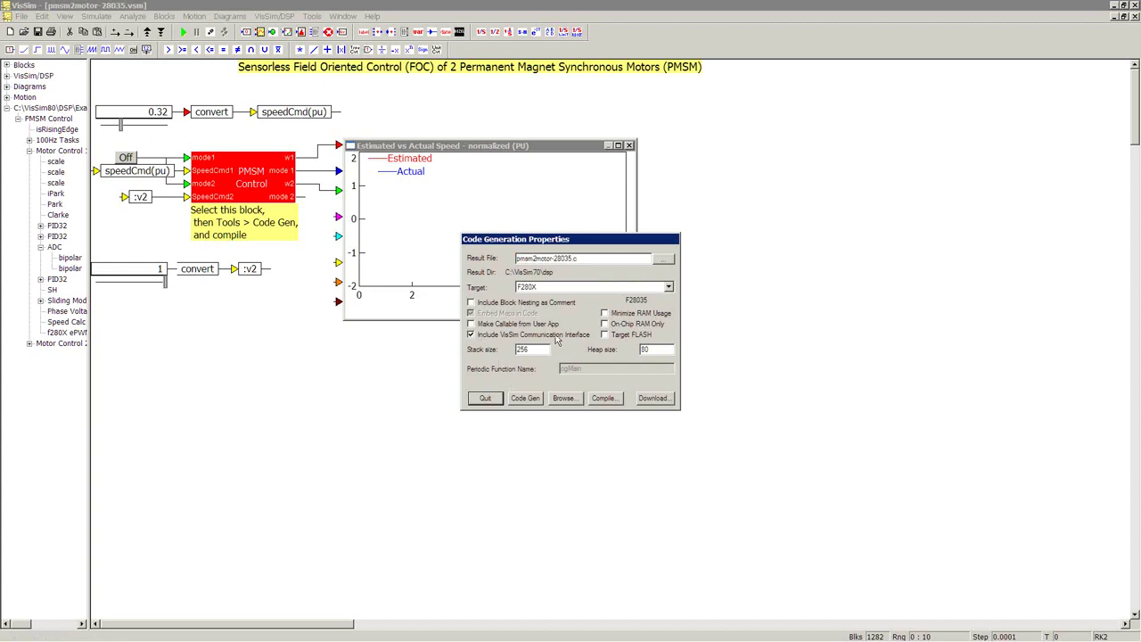
click(613, 315)
click(605, 334)
- Compile the generated pmsm2motor-28035 code for the F28035
click(604, 398)
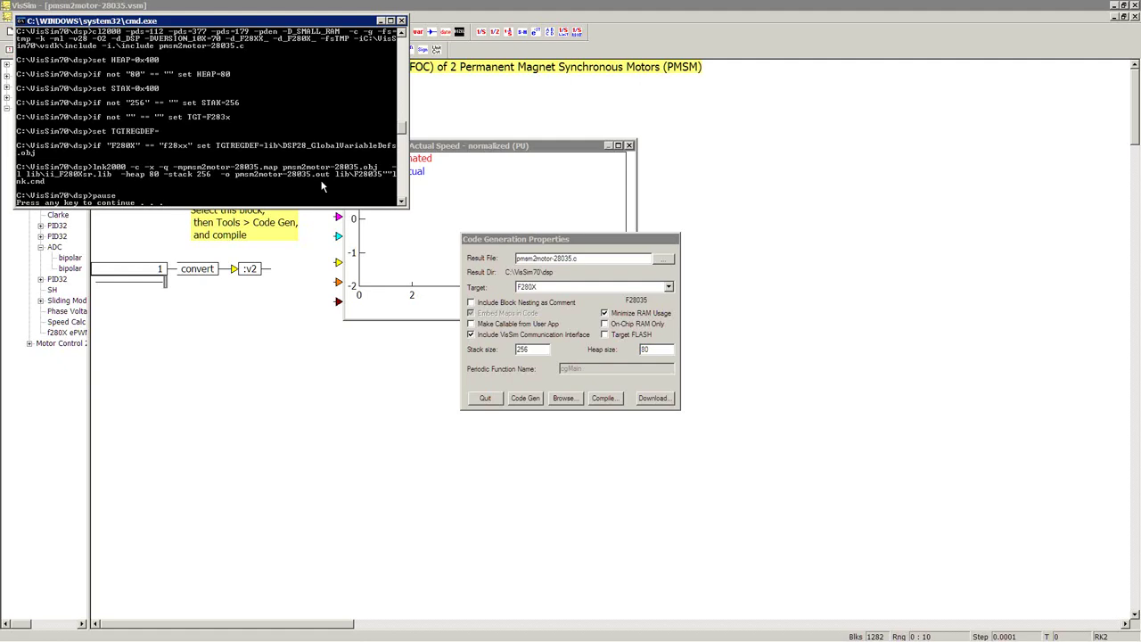
- Dismiss the compiler console once the pmsm2motor-28035 build reports 'Press any key to continue'
key(Return)
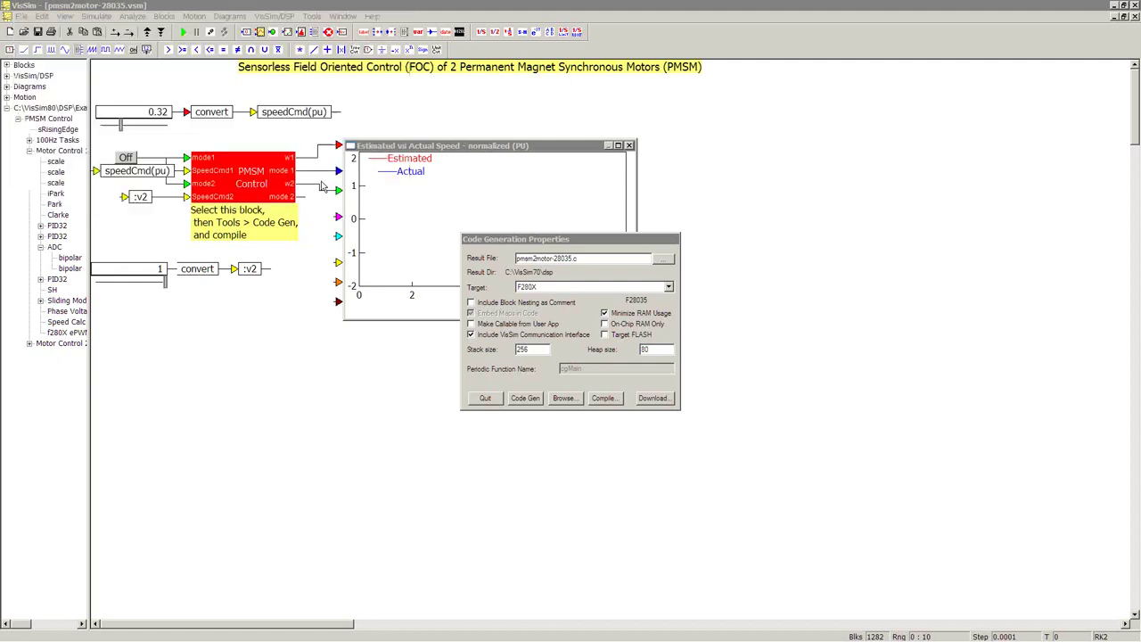
- Close the code generation settings and nudge the convert and :v2 blocks slightly upward
click(484, 399)
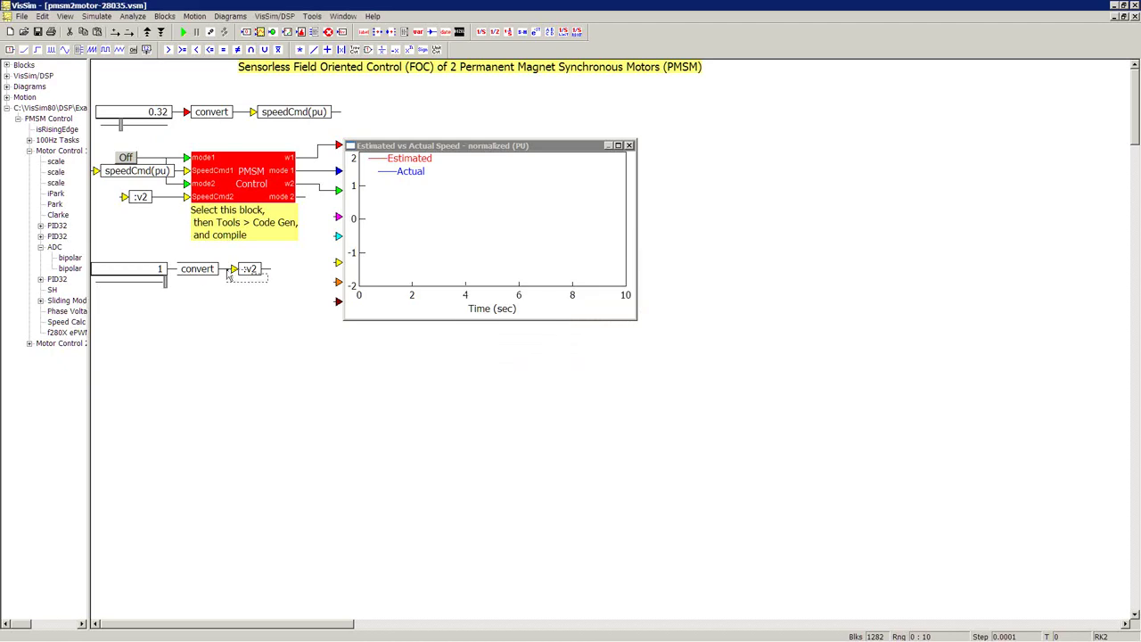
click(199, 268)
drag(200, 269, 225, 270)
click(229, 290)
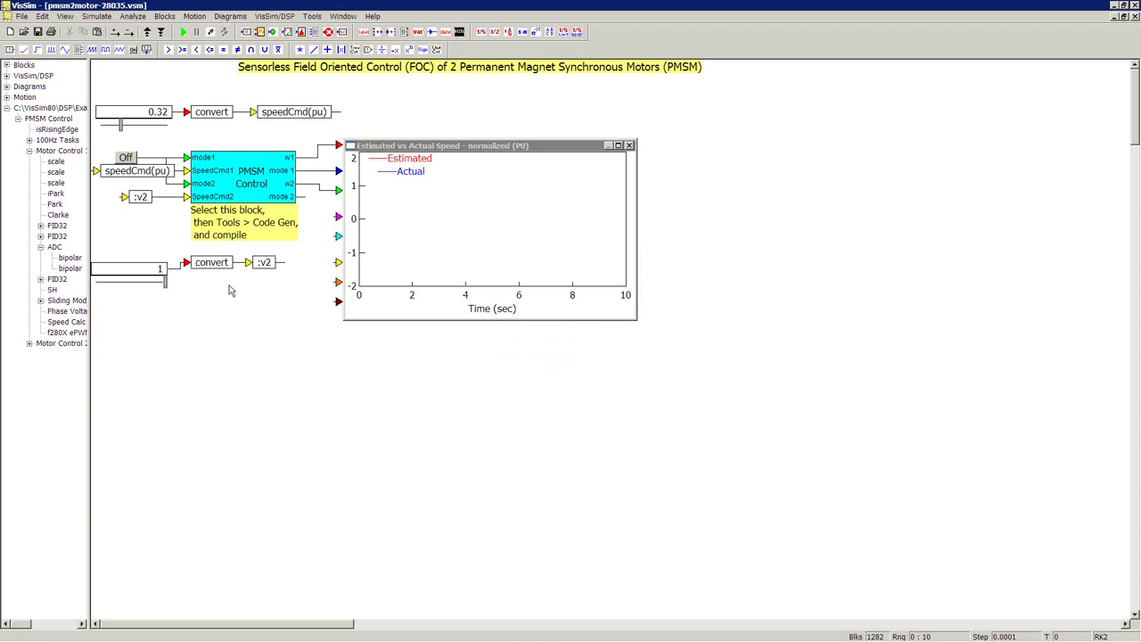
- Switch to the pmsm2motor-28035-d.vsm diagram and open its pmsm2motor-28035.out DSP block properties
key(alt+Tab)
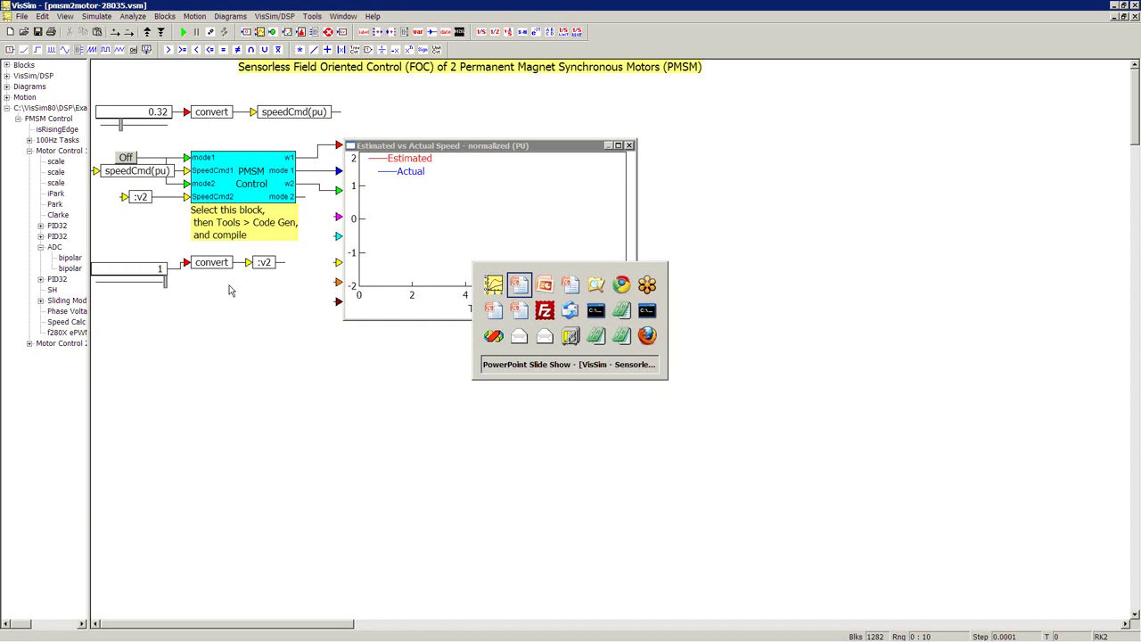
key(alt+shift+Tab)
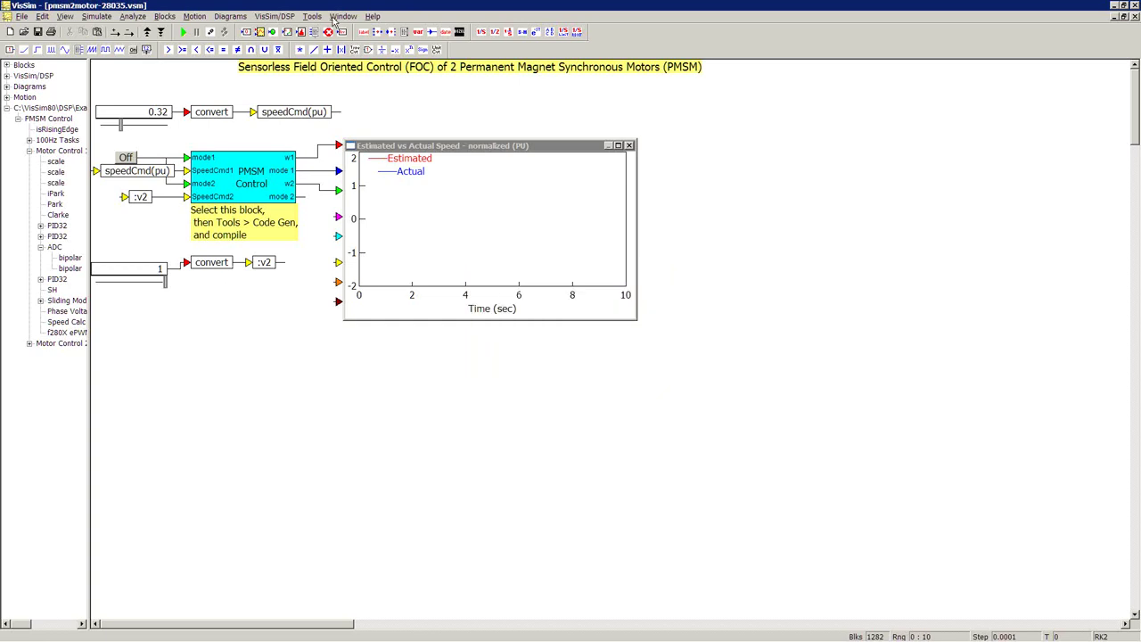
click(348, 18)
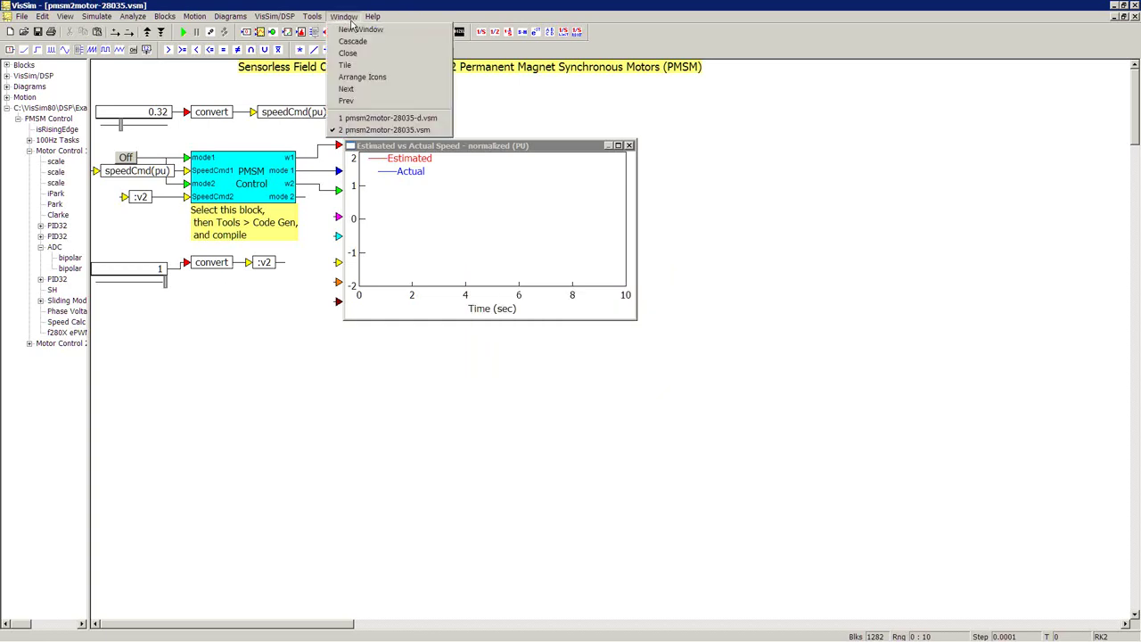
click(416, 124)
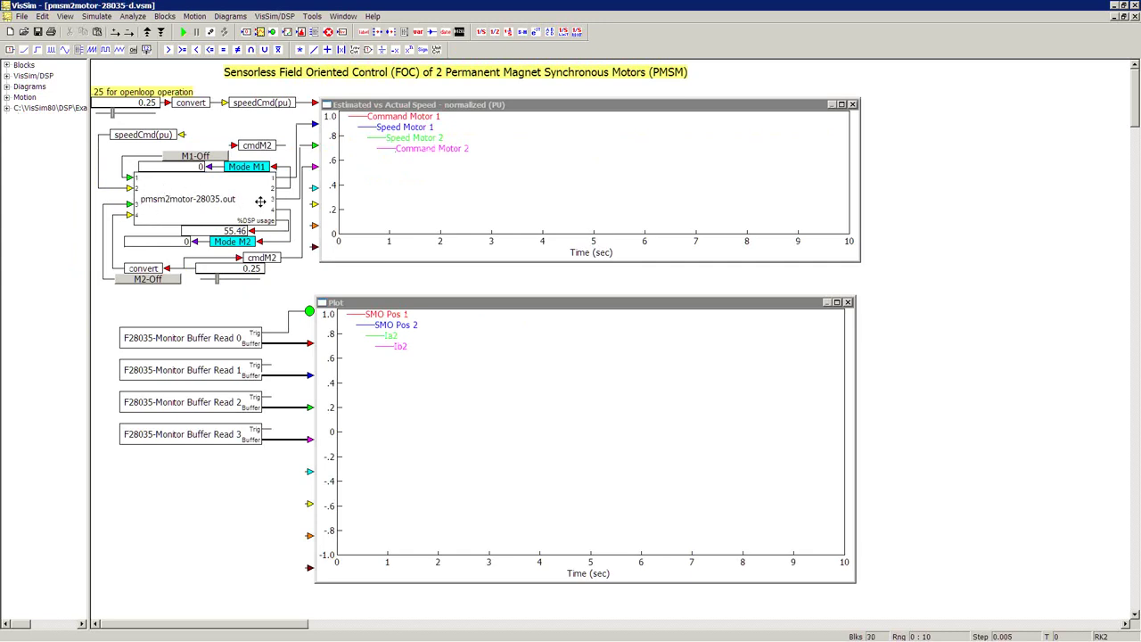
double_click(202, 192)
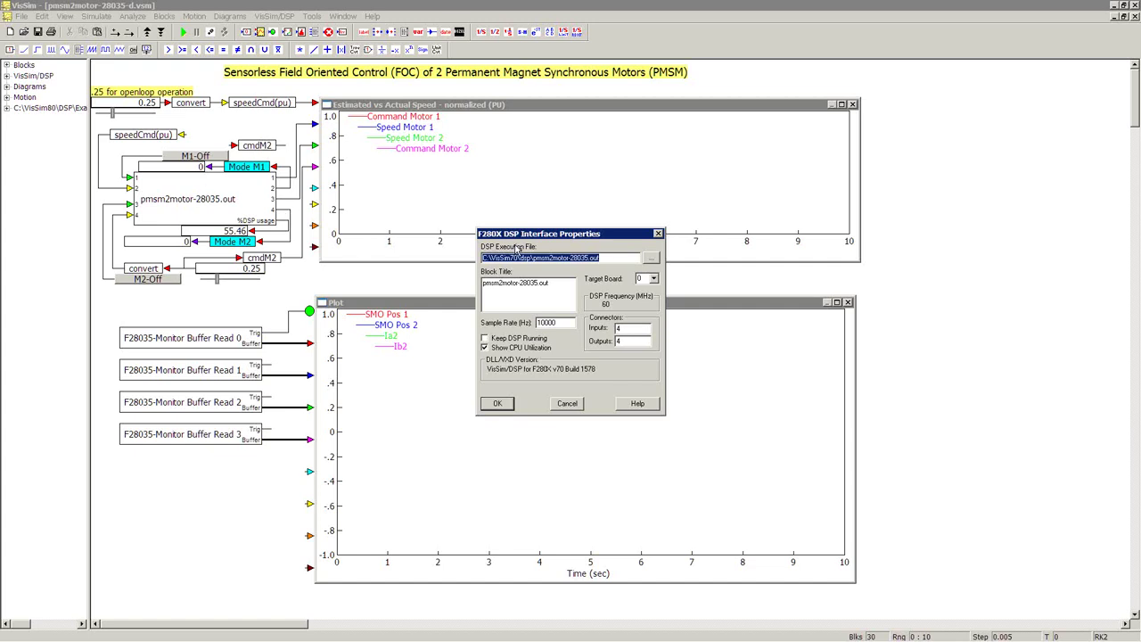
- Inspect the DSP Execution File path, then cancel the F280X DSP Interface Properties unchanged
click(615, 257)
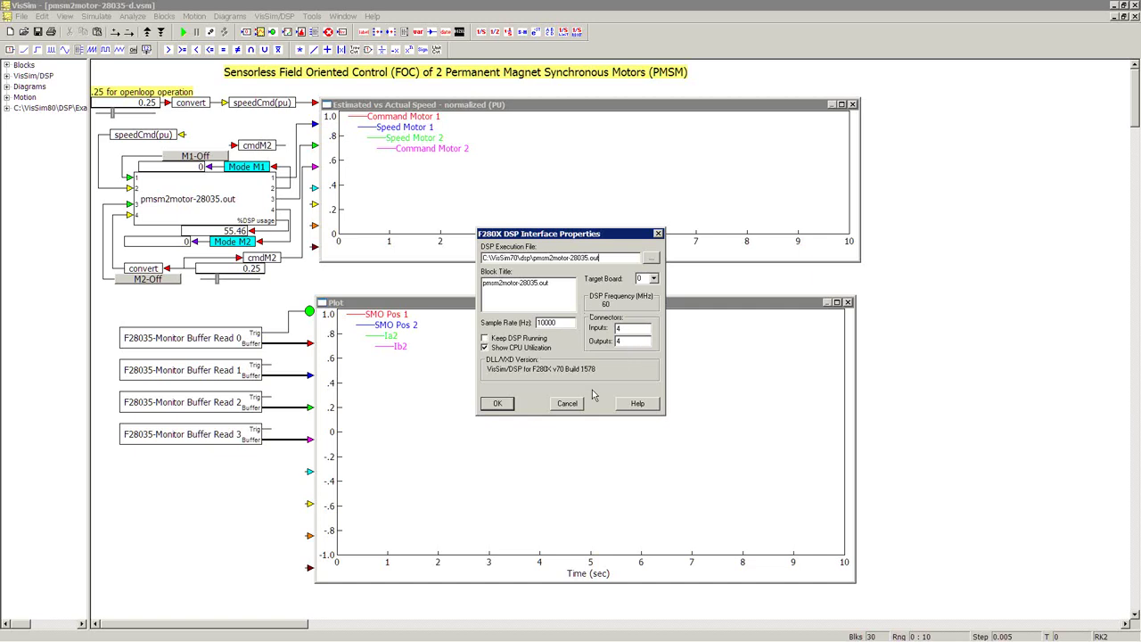
click(567, 403)
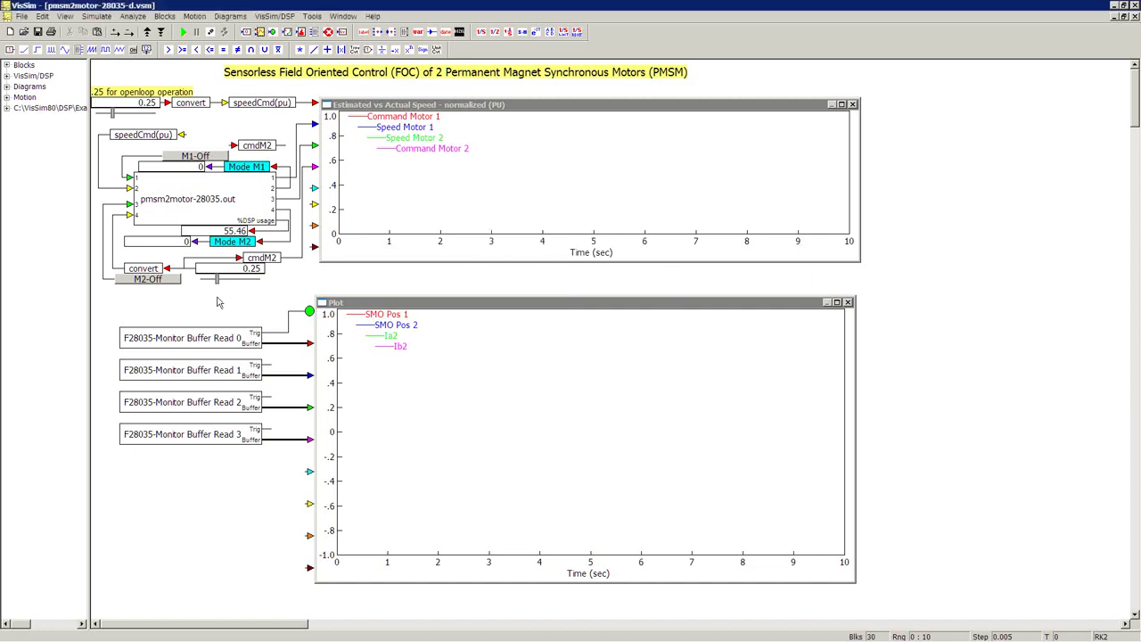
drag(216, 302, 228, 457)
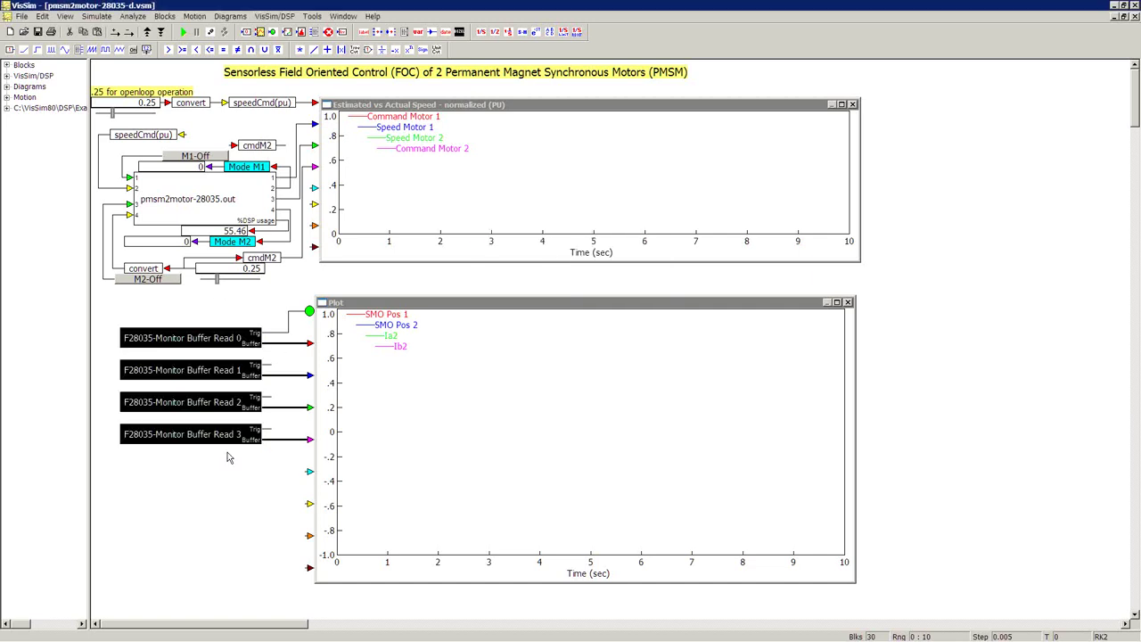
click(227, 457)
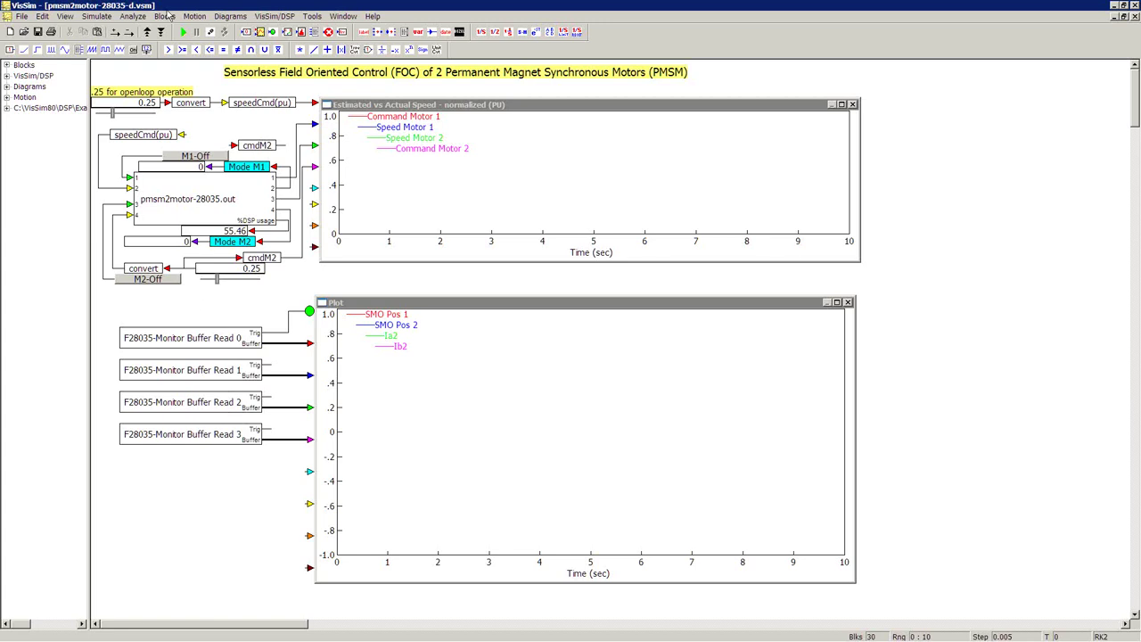
- Switch motor 1 to M1-Sensorless and motor 2 to M2-Sensorless
click(198, 159)
click(198, 158)
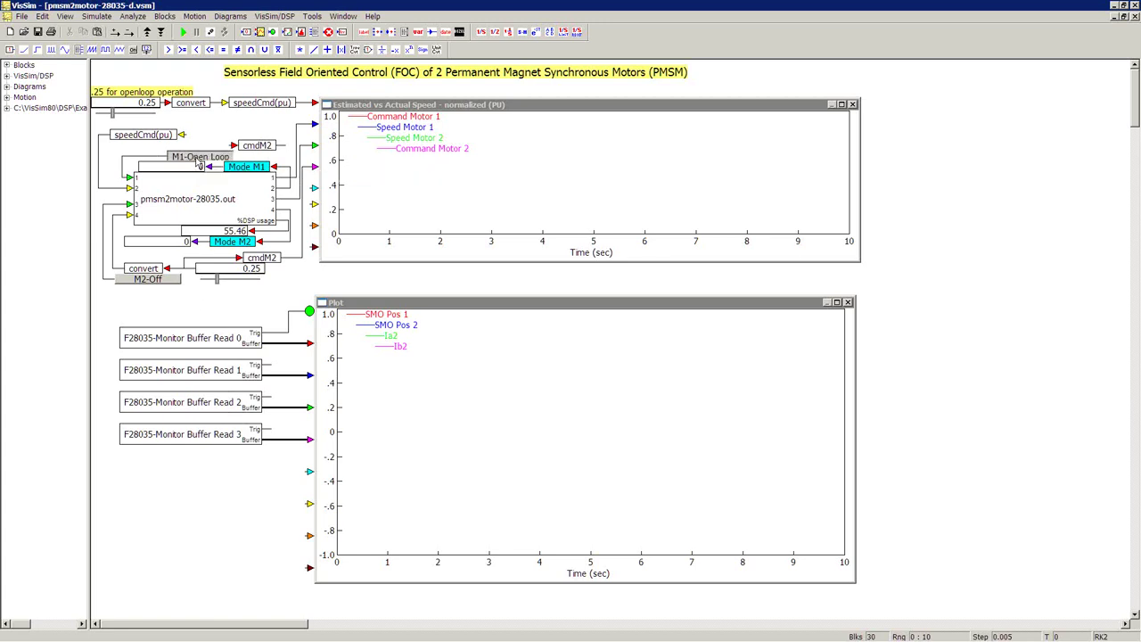
click(150, 280)
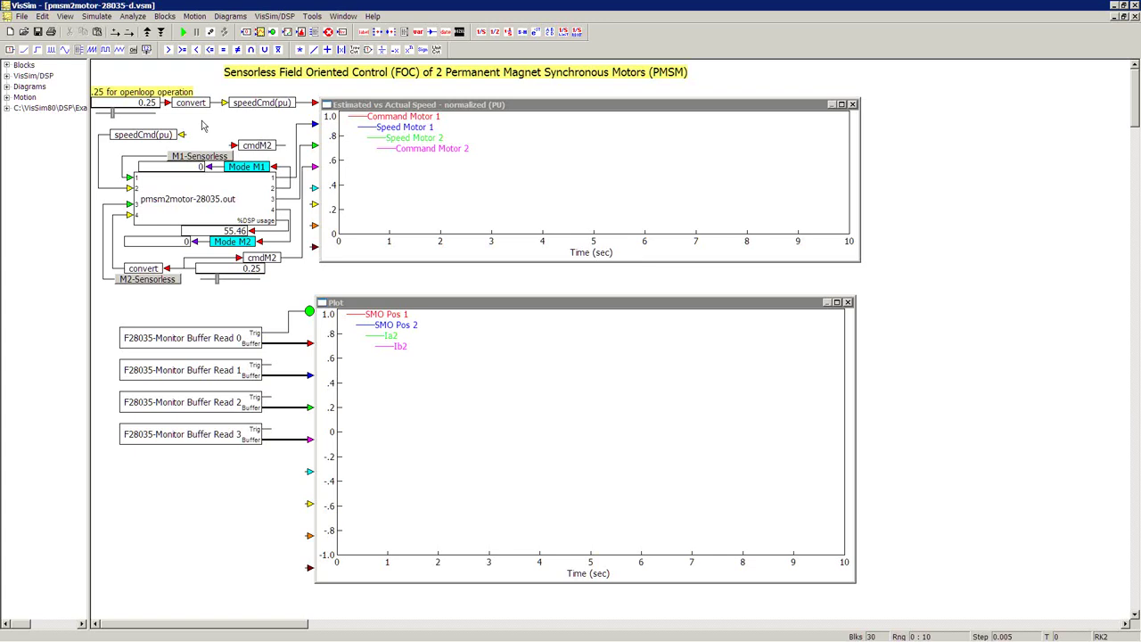
- Run the diagram on the F28035 so the speed and SMO position plots update live
click(183, 32)
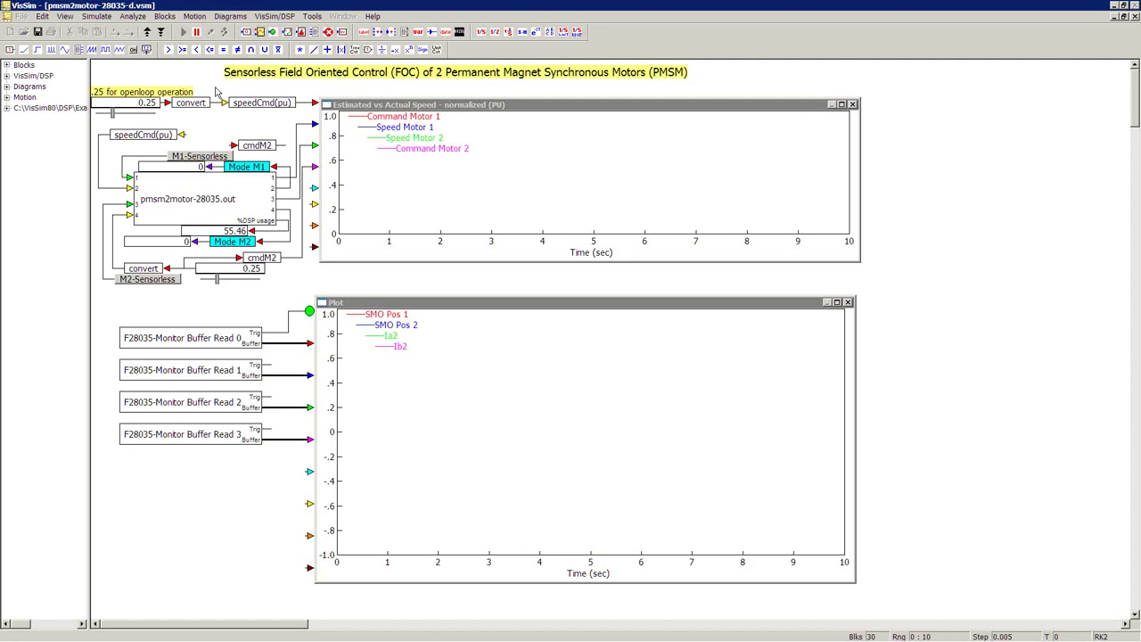
key(F5)
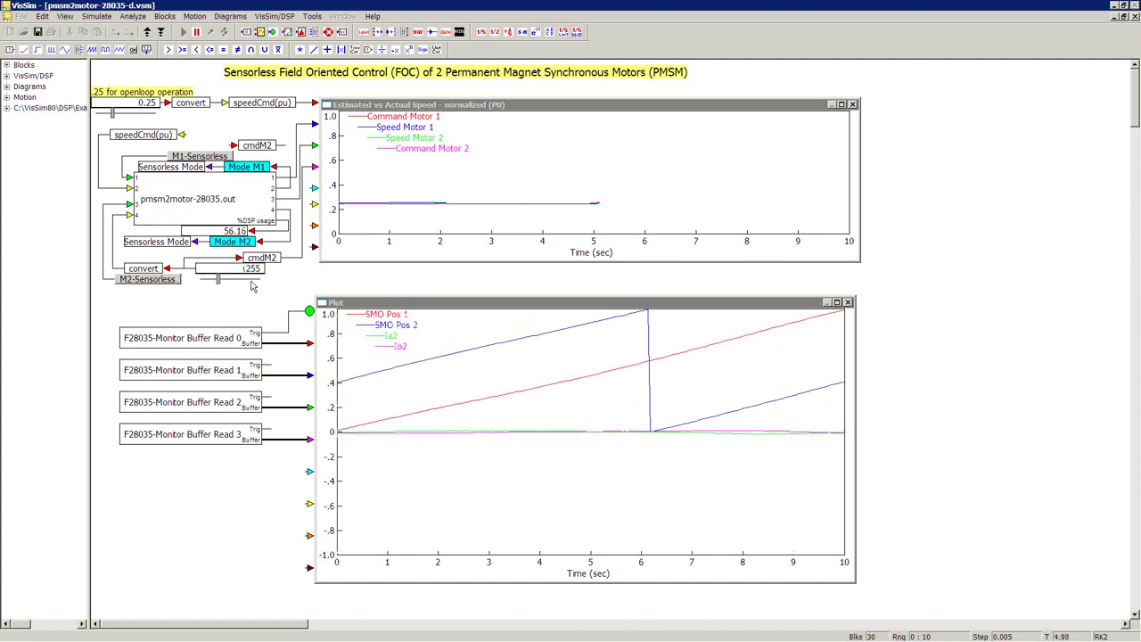
- Step the cmdM2 slider up, then drag its thumb, lifting Motor 2's speed command to about 0.55
click(252, 282)
click(251, 281)
click(251, 283)
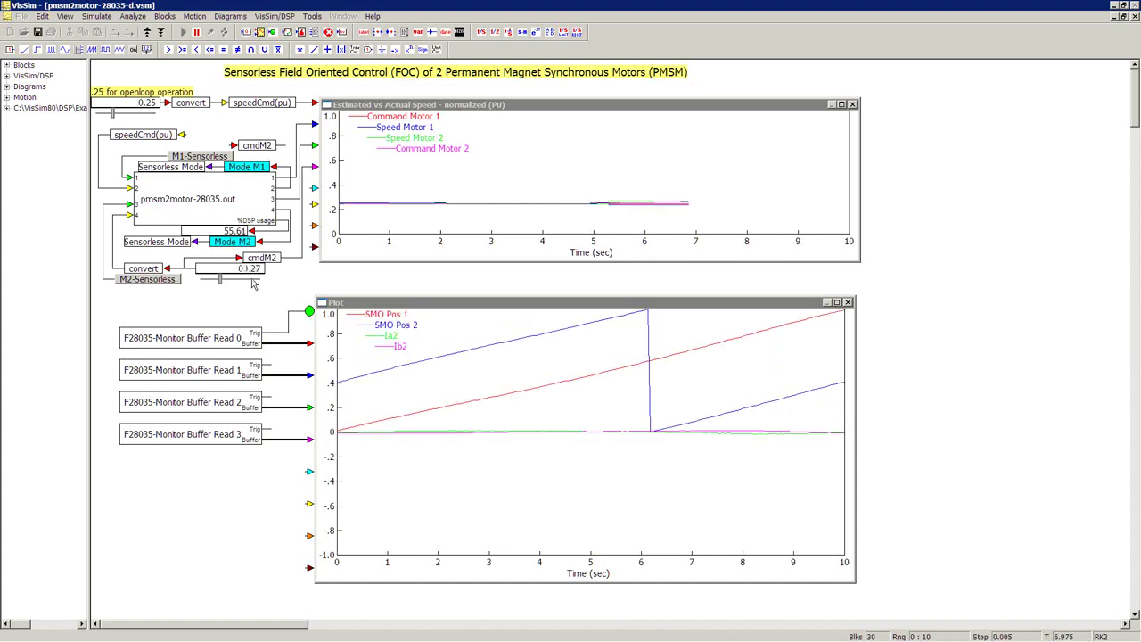
click(251, 283)
click(253, 284)
click(253, 283)
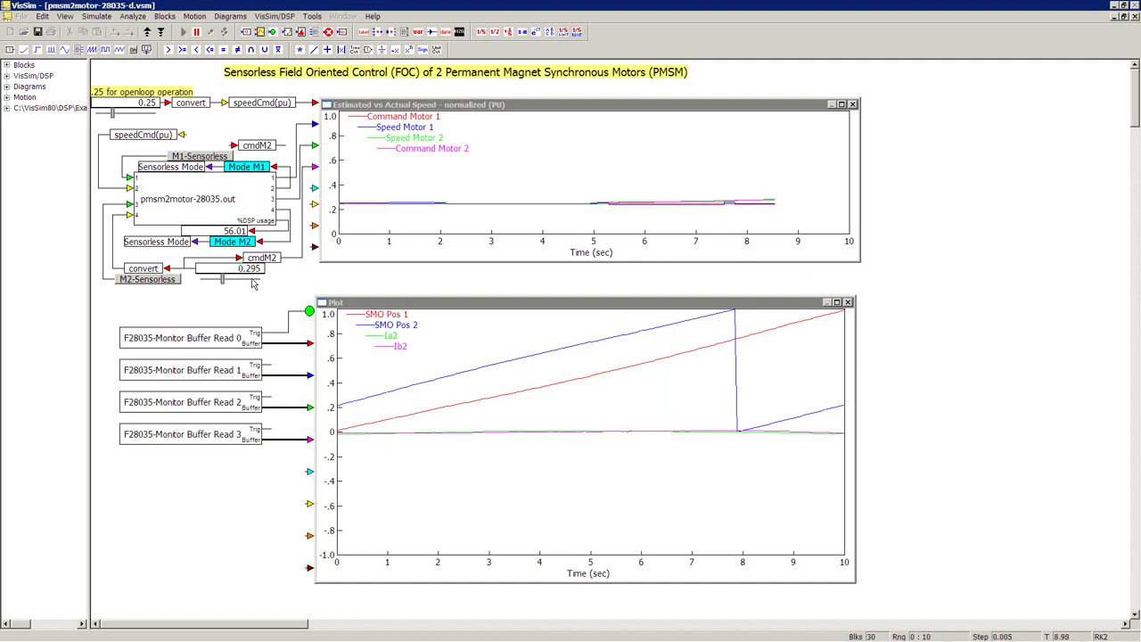
click(253, 284)
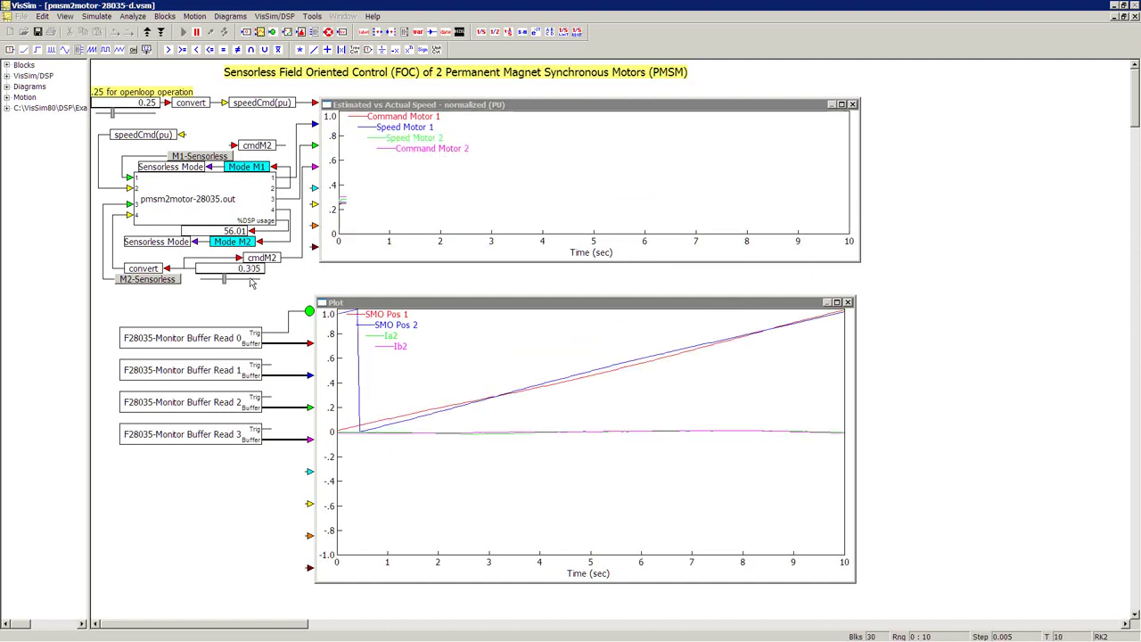
click(252, 283)
click(252, 282)
click(251, 283)
click(251, 284)
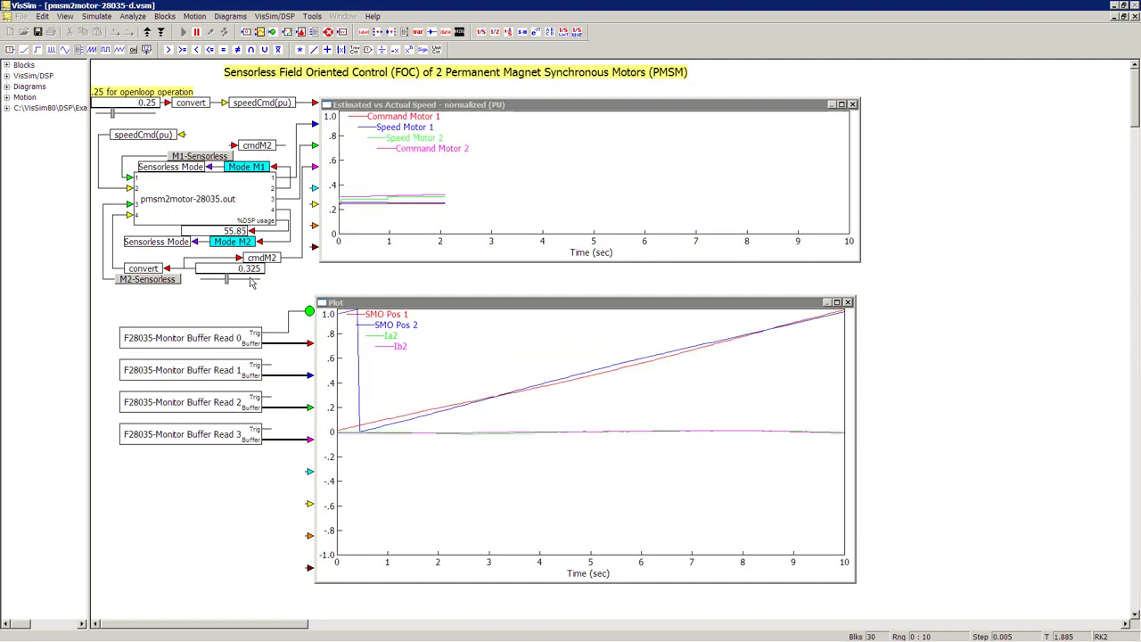
click(252, 284)
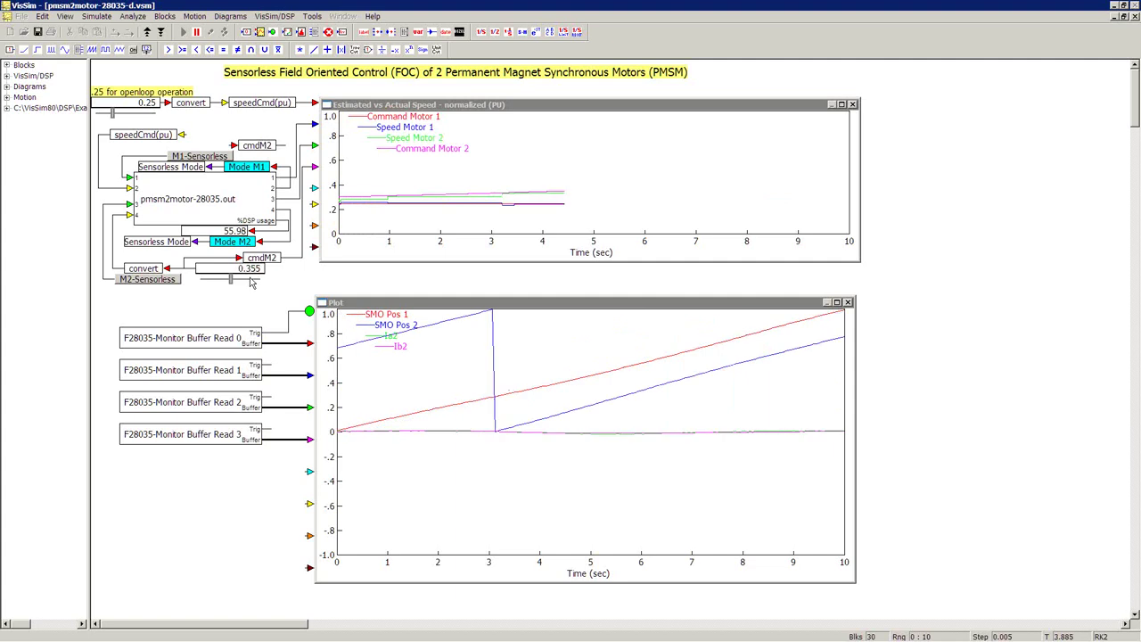
click(251, 284)
click(251, 283)
click(251, 283)
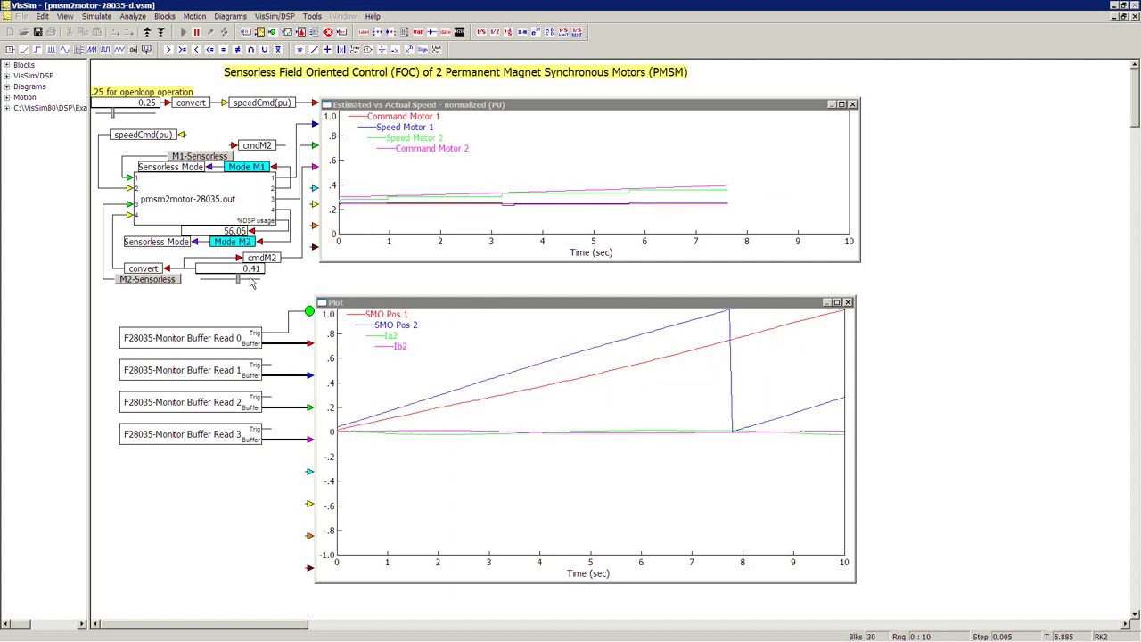
click(252, 283)
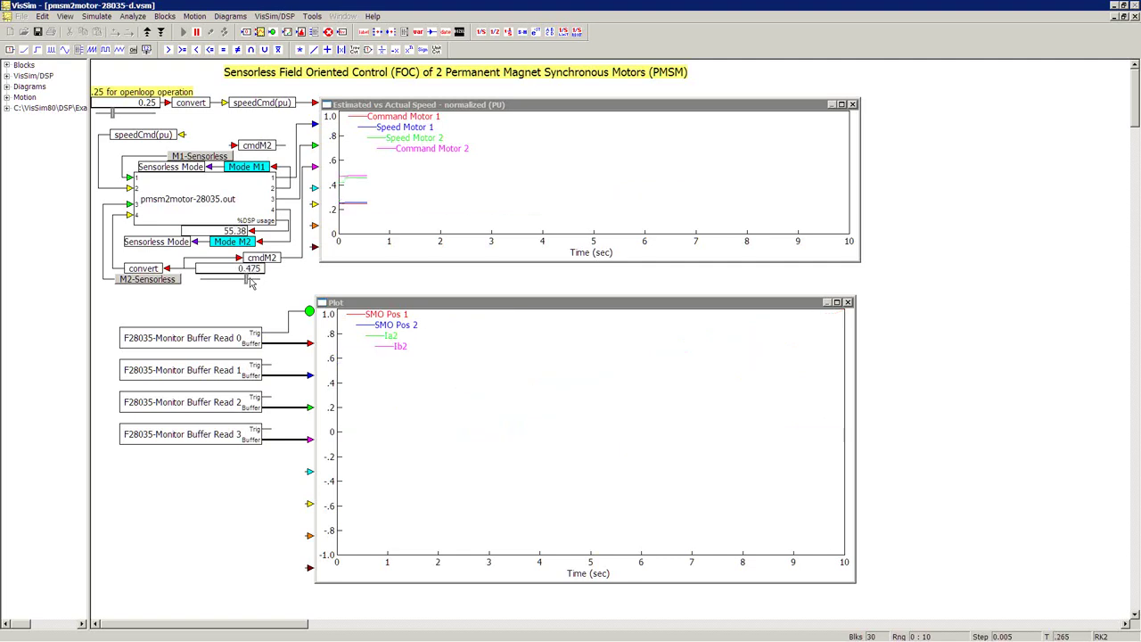
click(251, 283)
drag(252, 282, 261, 279)
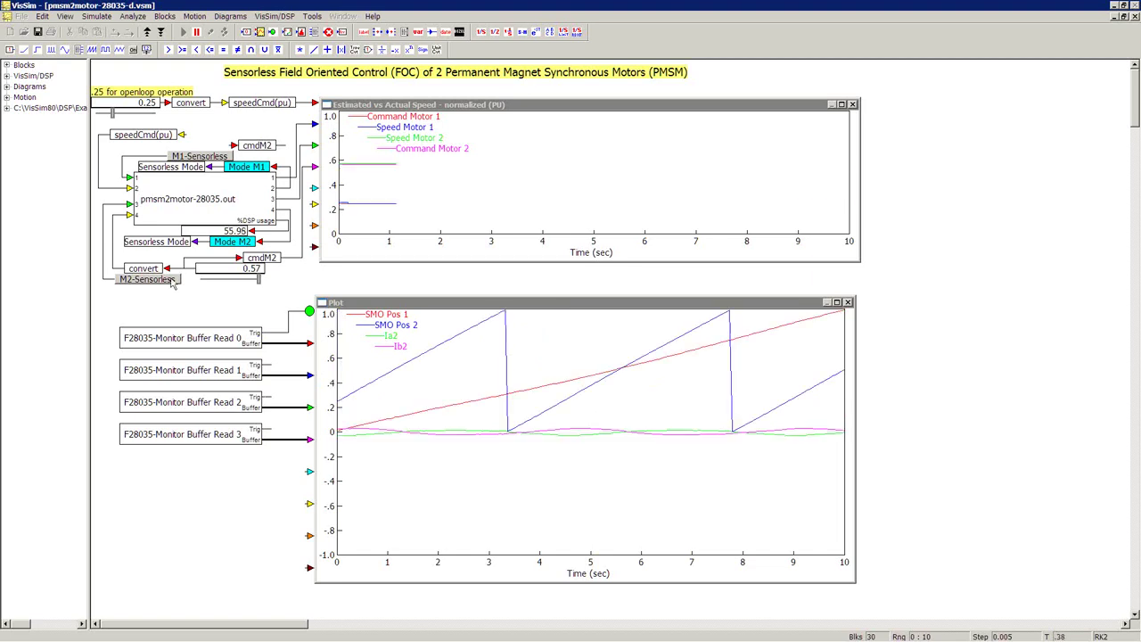
click(206, 282)
- Step Motor 2's speed command down from 0.55 on the cmdM2 slider
click(206, 282)
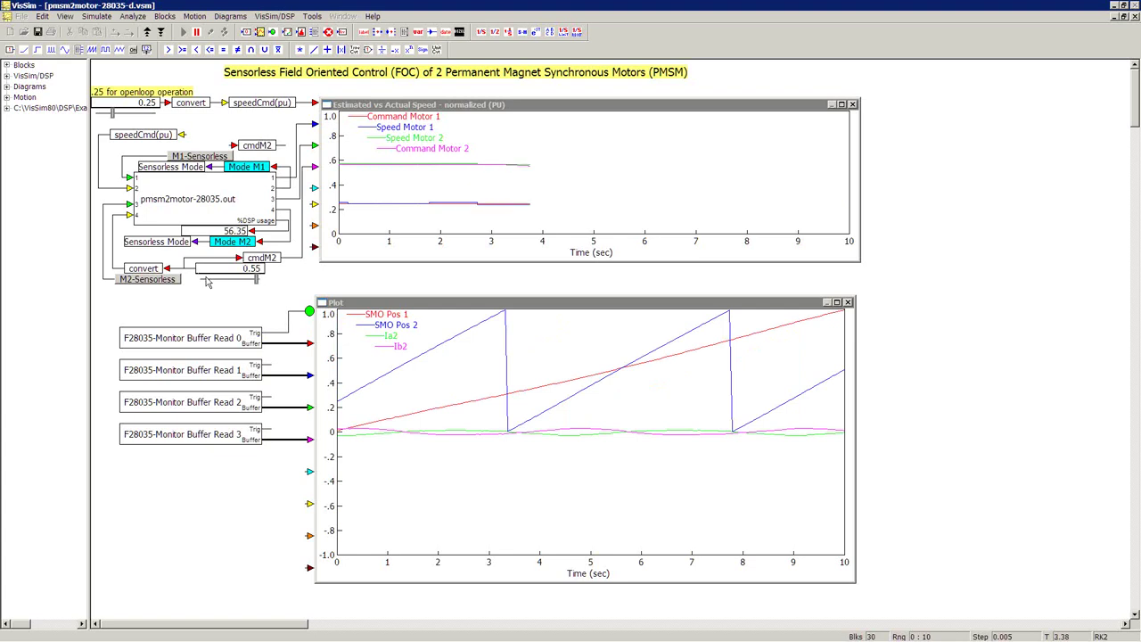
click(206, 282)
click(206, 282)
click(206, 282)
click(206, 282)
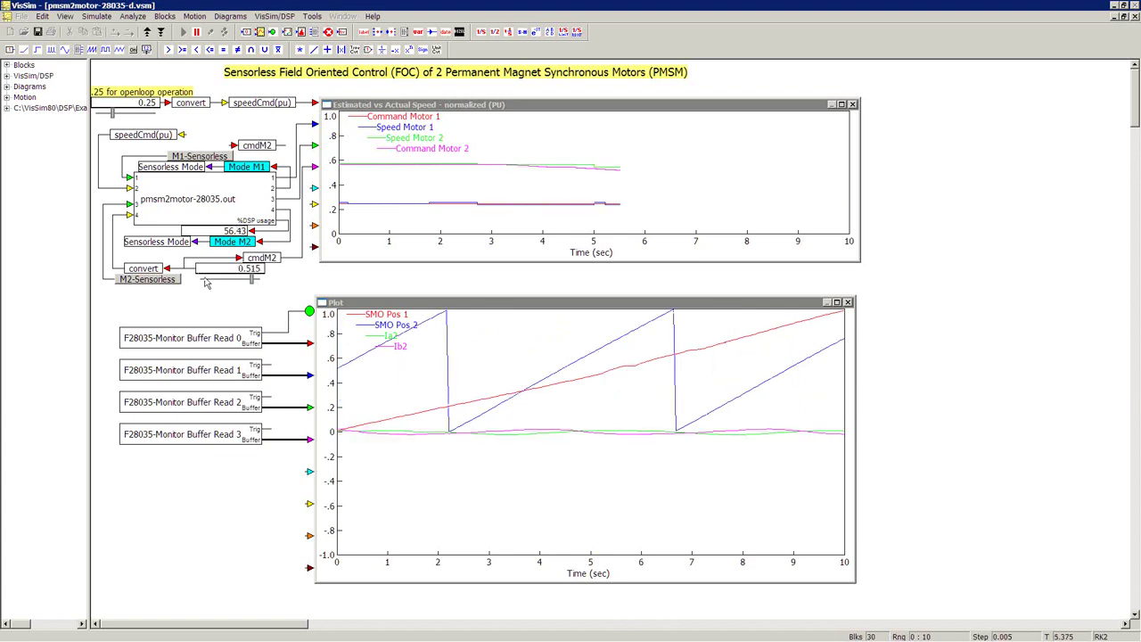
click(206, 281)
click(204, 283)
click(203, 284)
click(203, 284)
click(203, 283)
click(204, 284)
click(203, 283)
click(204, 284)
click(205, 282)
click(204, 282)
click(204, 283)
click(203, 284)
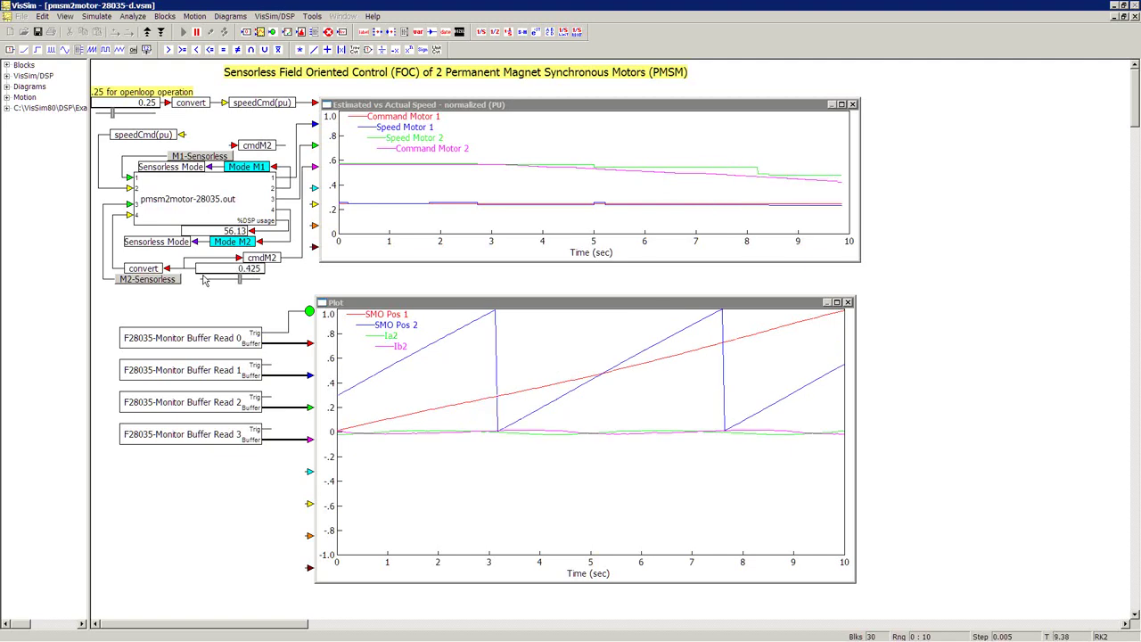
click(203, 283)
click(204, 284)
click(203, 285)
click(204, 283)
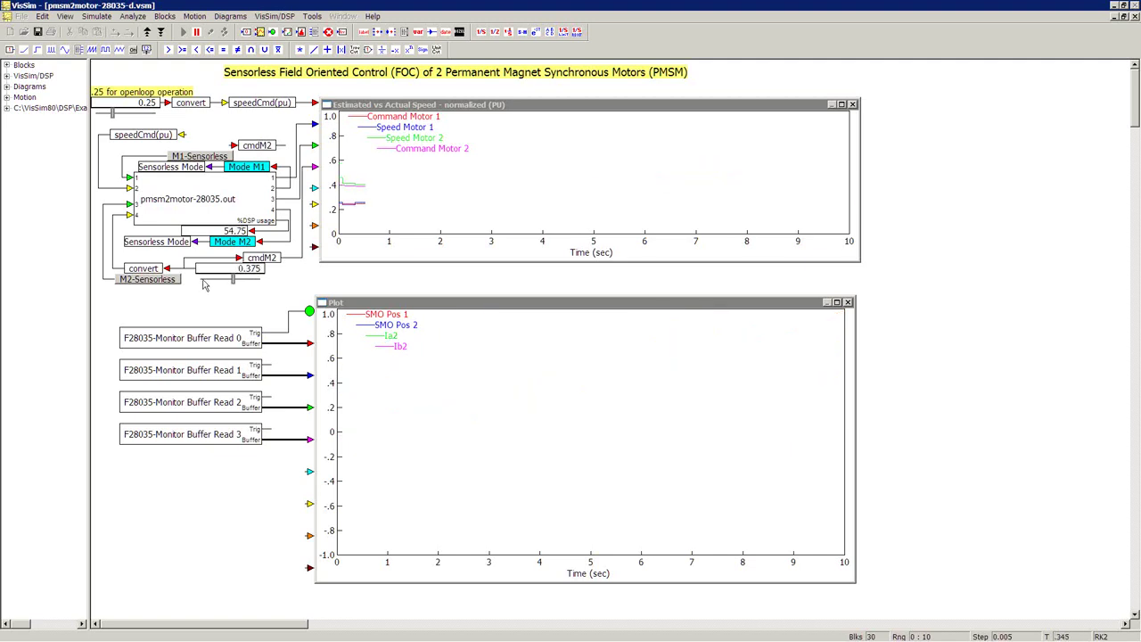
click(203, 283)
click(203, 283)
click(203, 282)
click(204, 282)
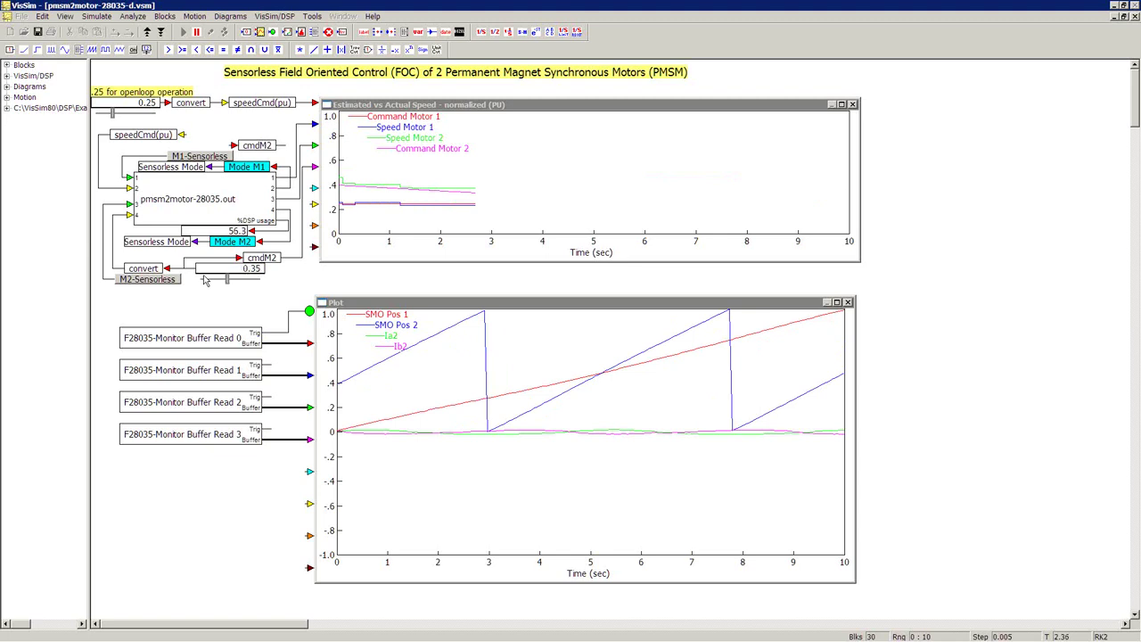
click(204, 282)
click(204, 282)
- Close the cmdM2 Slider Parameters unchanged and keep stepping the command down to 0.235
right_click(204, 282)
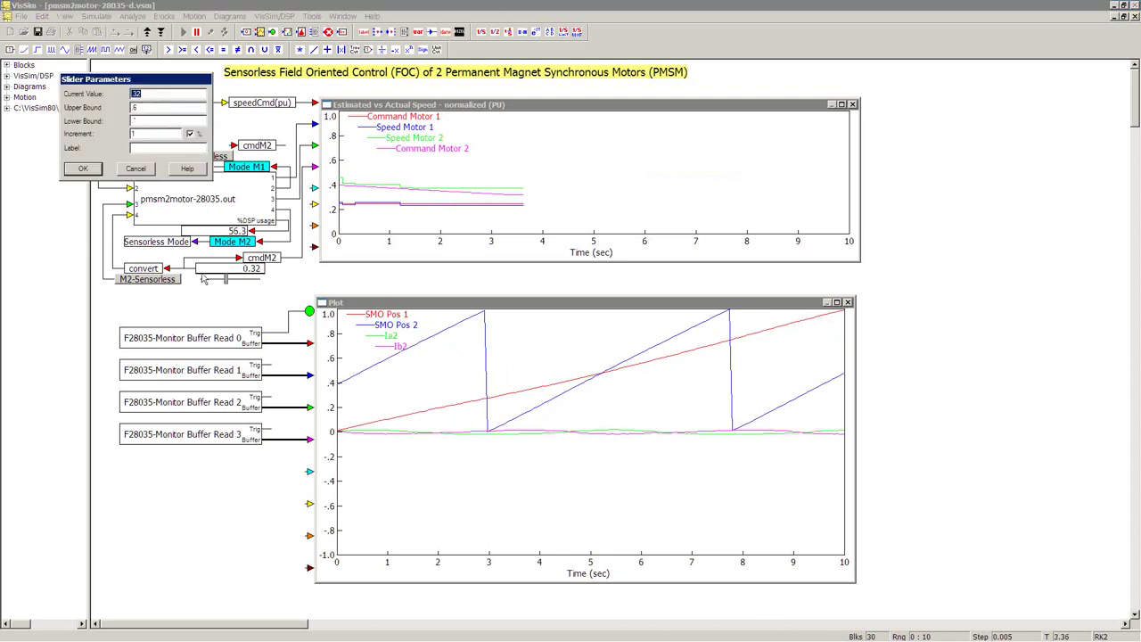
click(127, 169)
click(212, 284)
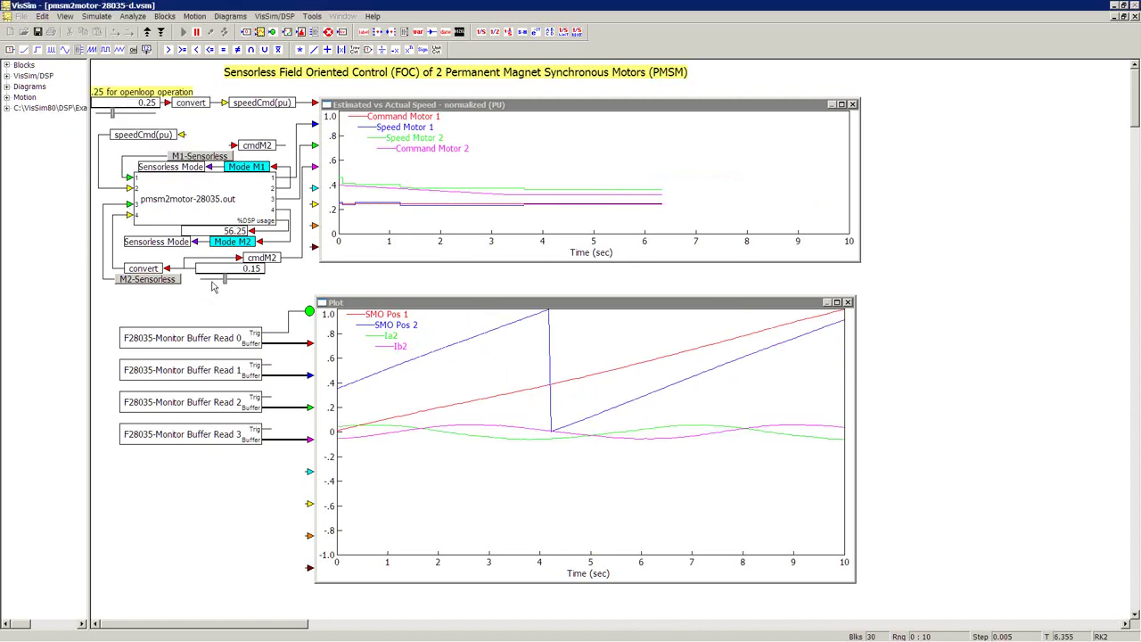
click(212, 284)
click(213, 284)
click(212, 283)
click(213, 284)
click(212, 283)
click(213, 283)
click(214, 282)
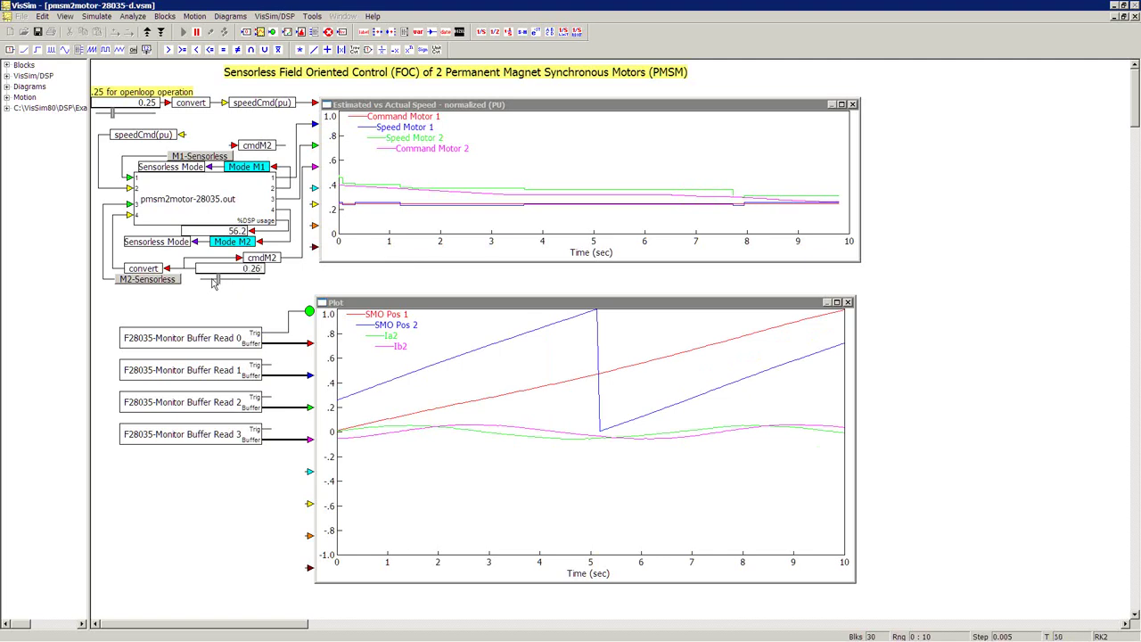
click(213, 283)
click(212, 284)
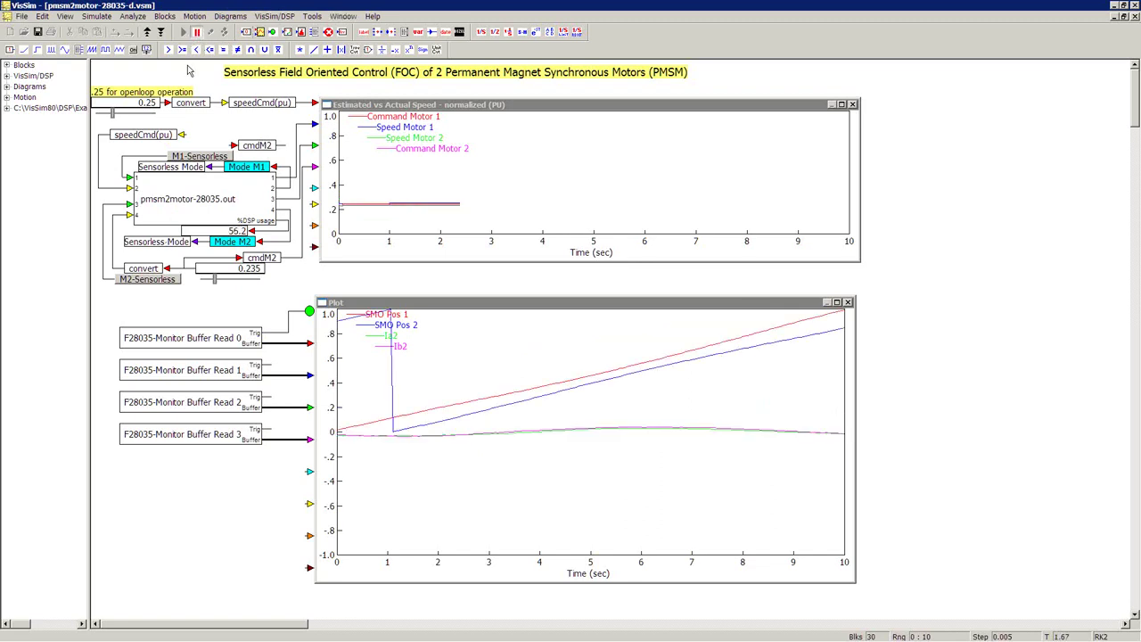
- Pause the simulation, review the pmsm2motor block's DSP Interface properties unchanged, then switch to PowerPoint
key(F5)
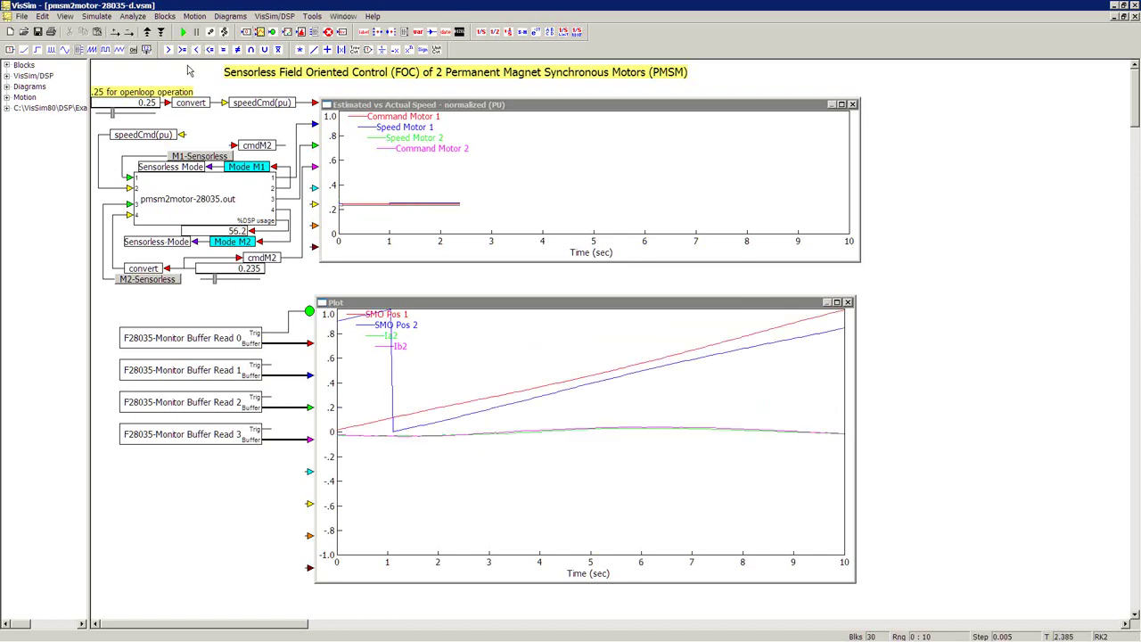
double_click(231, 193)
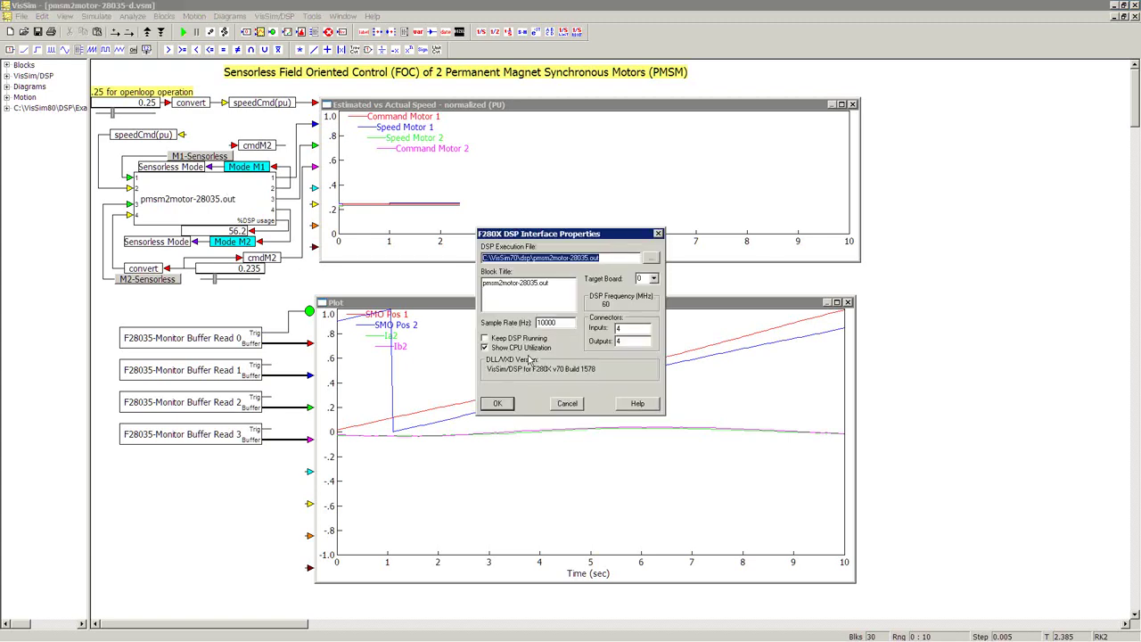
click(567, 403)
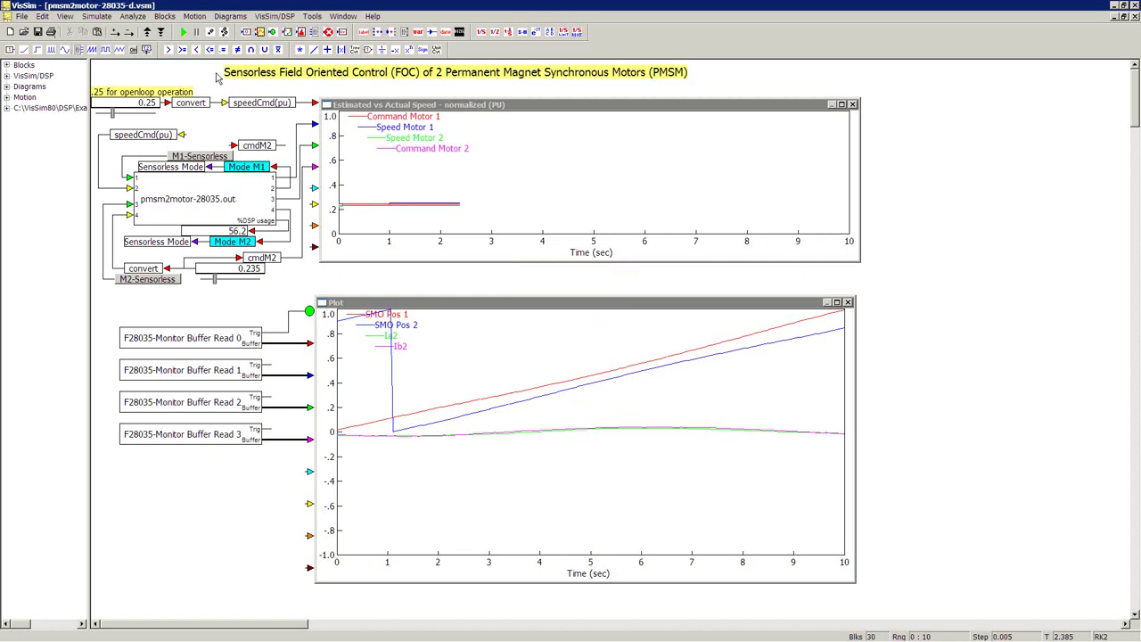
key(alt+Tab)
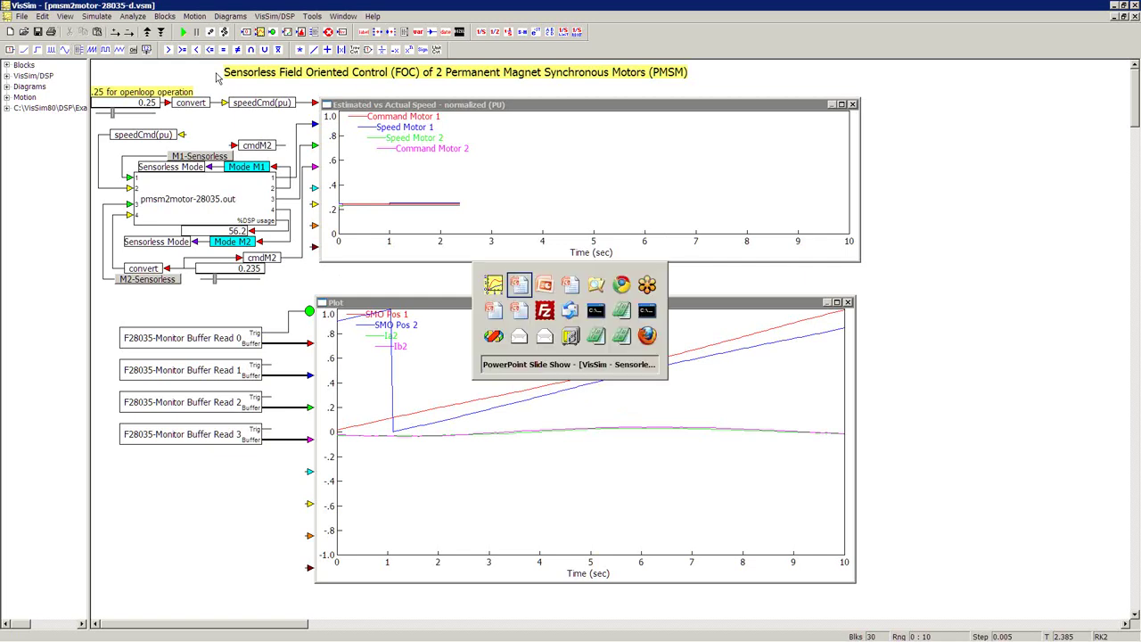